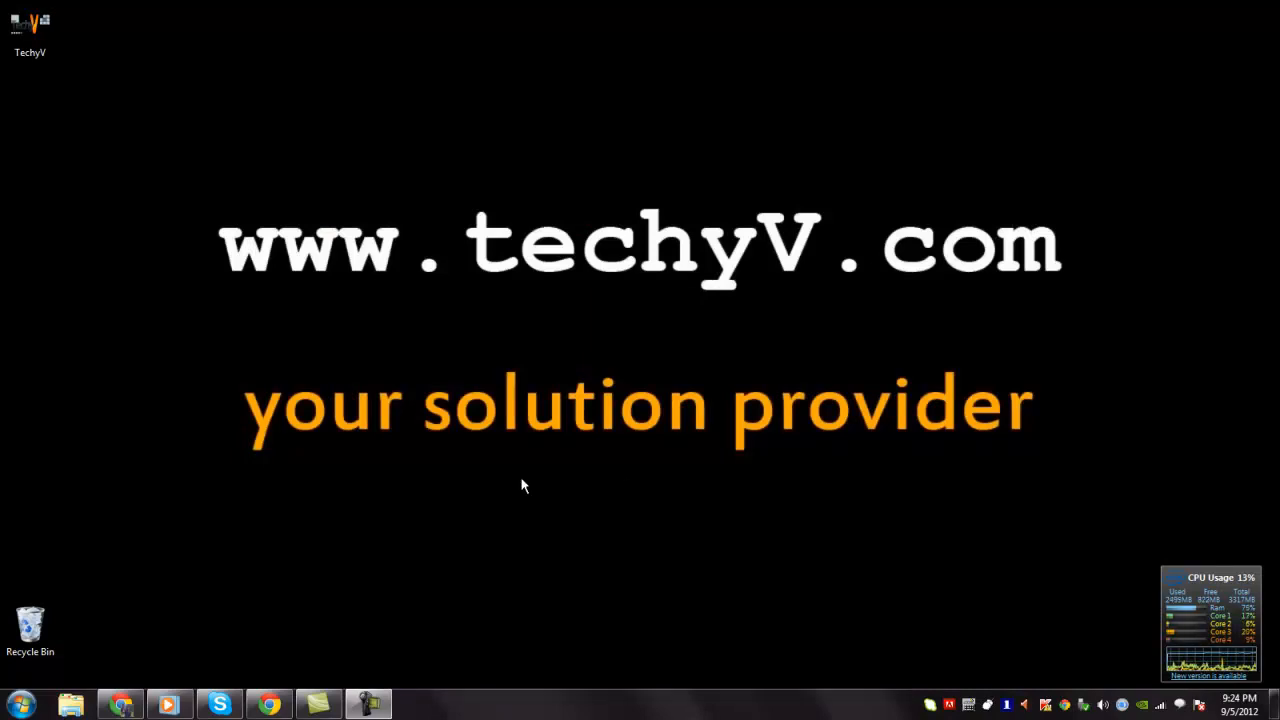
# Restore the Chrome window showing utorrent.com from the taskbar
pyautogui.click(268, 705)
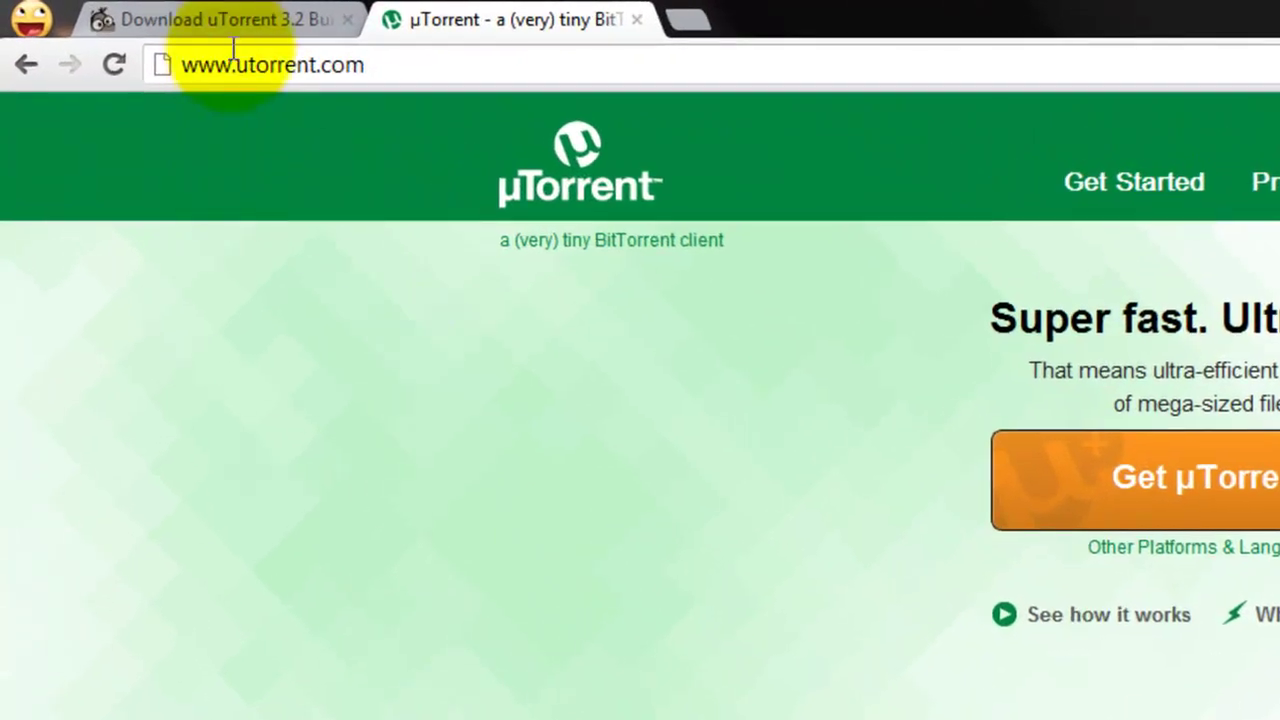
# Download the latest uTorrent.exe from the FileHippo page, then minimize Chrome
pyautogui.click(220, 19)
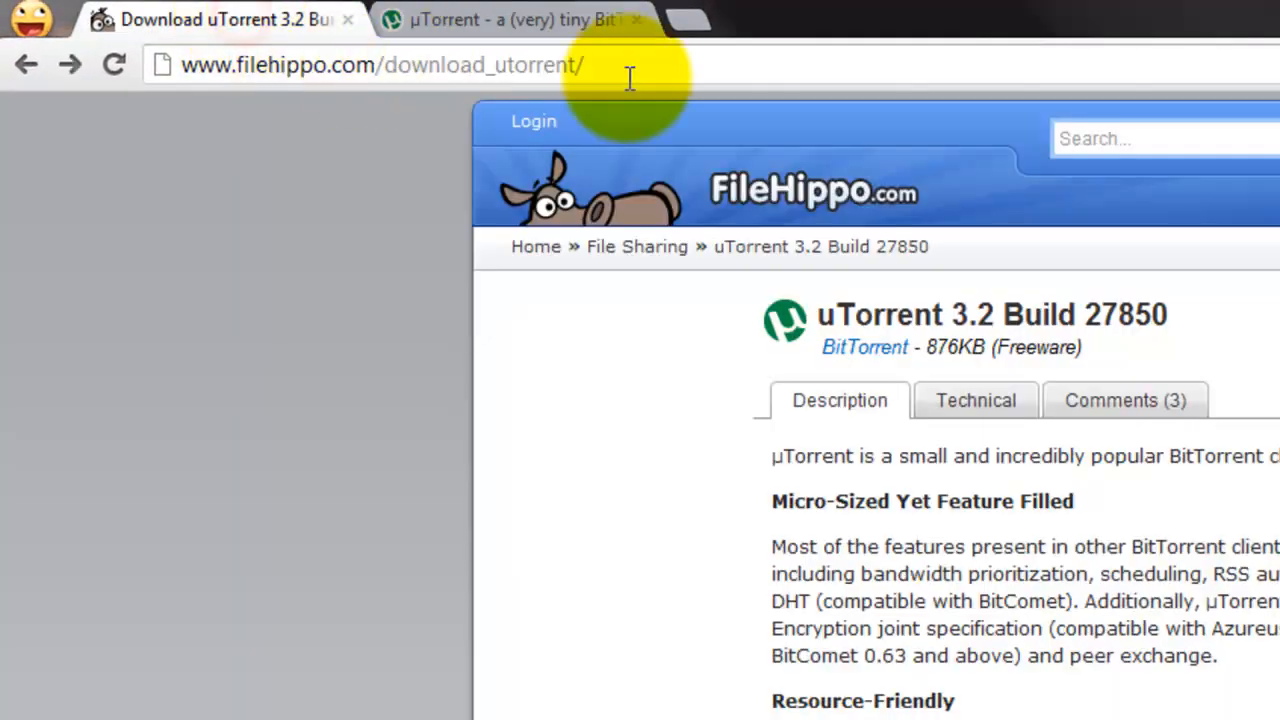
pyautogui.moveTo(630, 65); pyautogui.dragTo(165, 65)
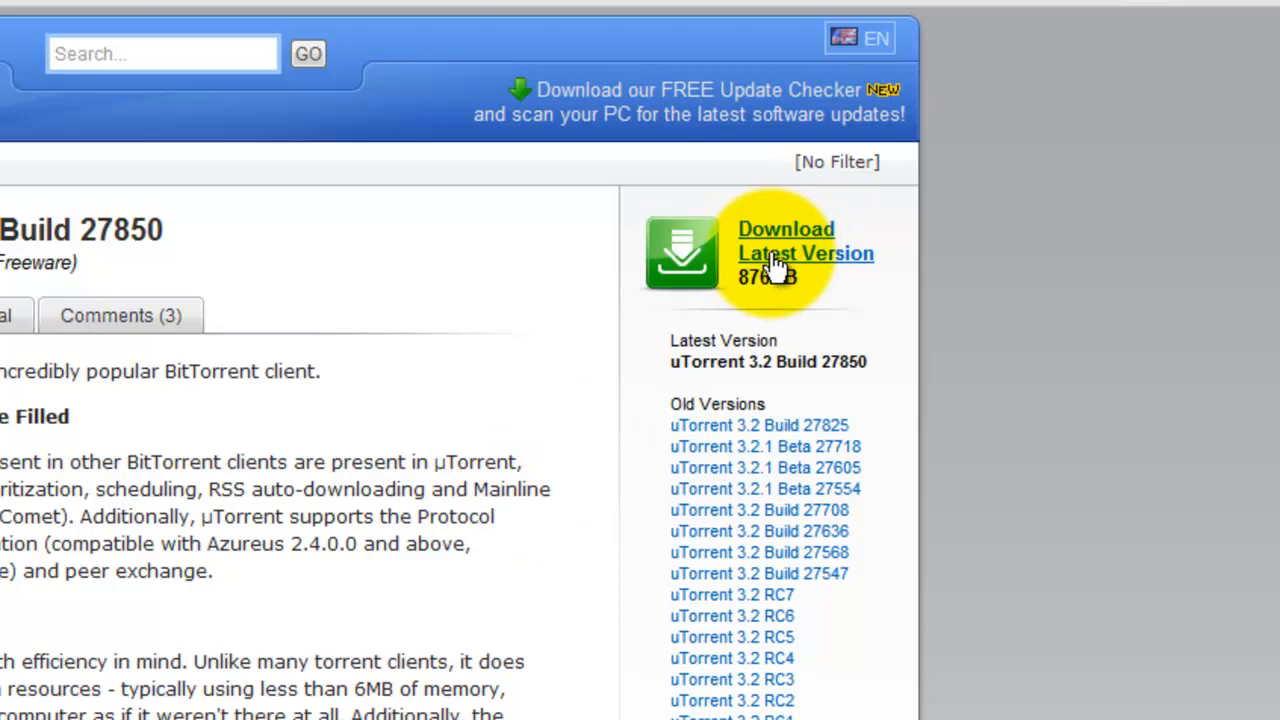
pyautogui.click(775, 262)
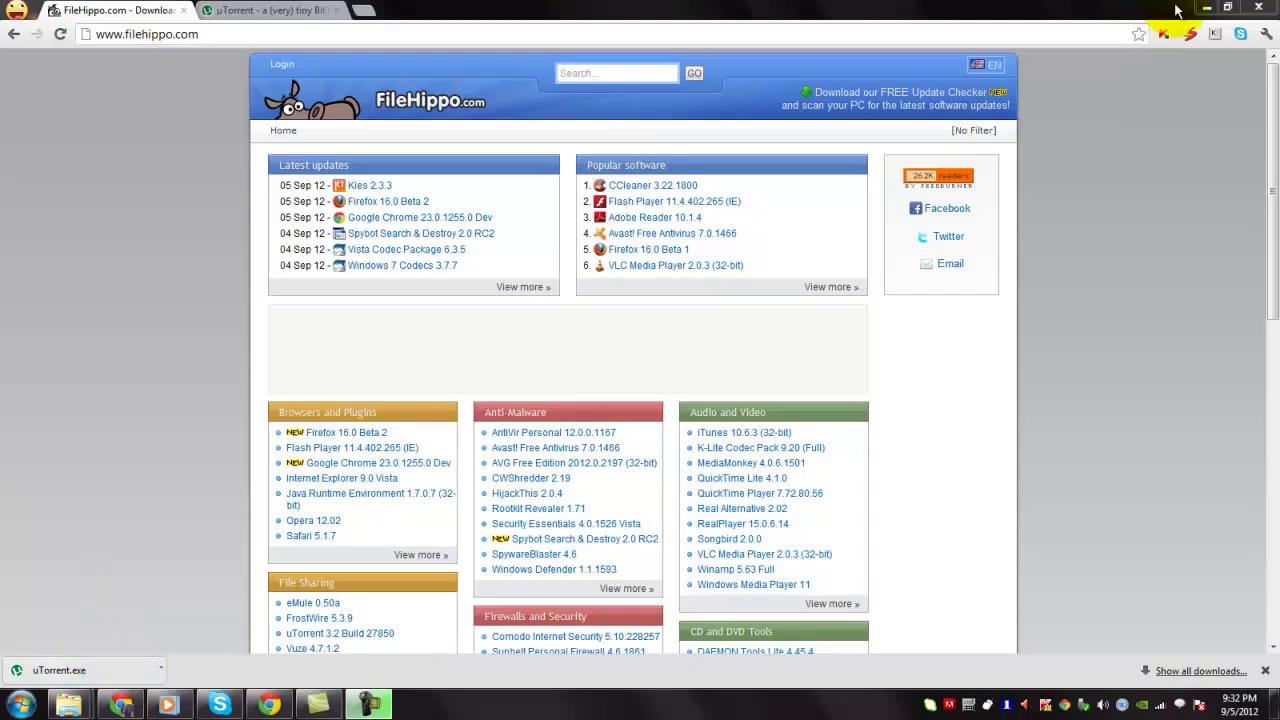
pyautogui.click(1207, 8)
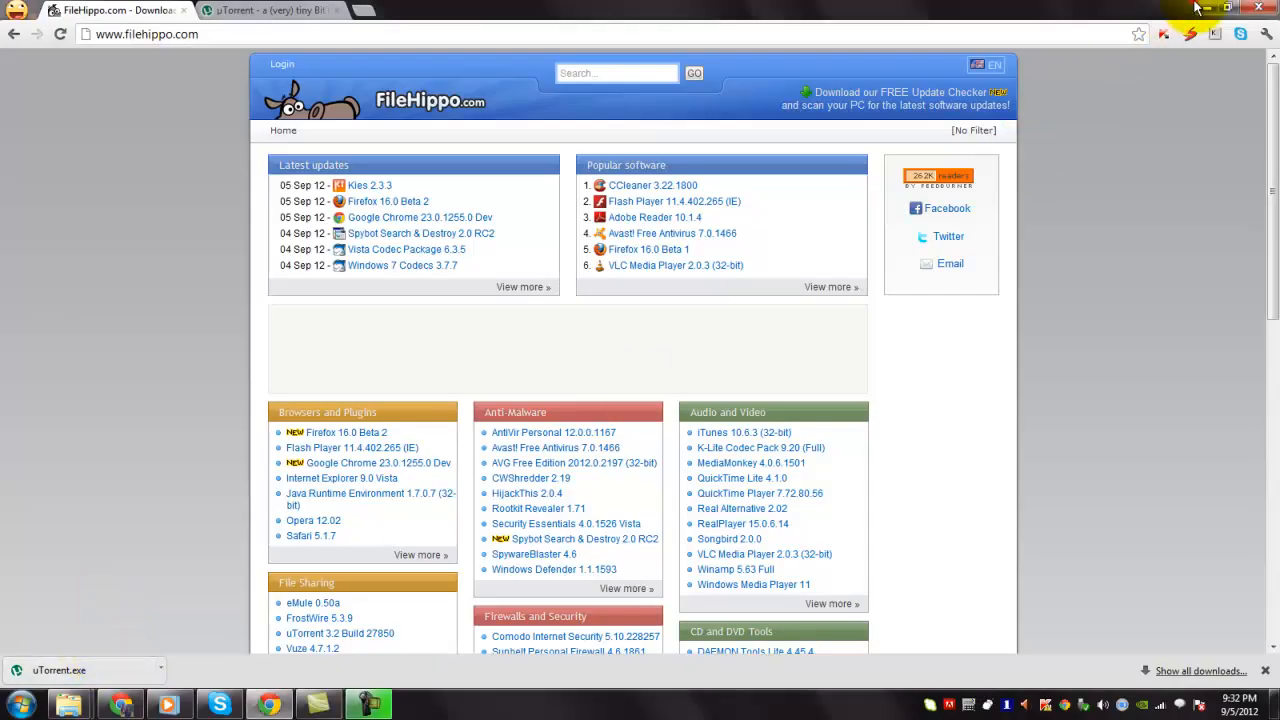
# Launch the uTorrent installer from the TechyV folder and allow it to run
pyautogui.doubleClick(30, 30)
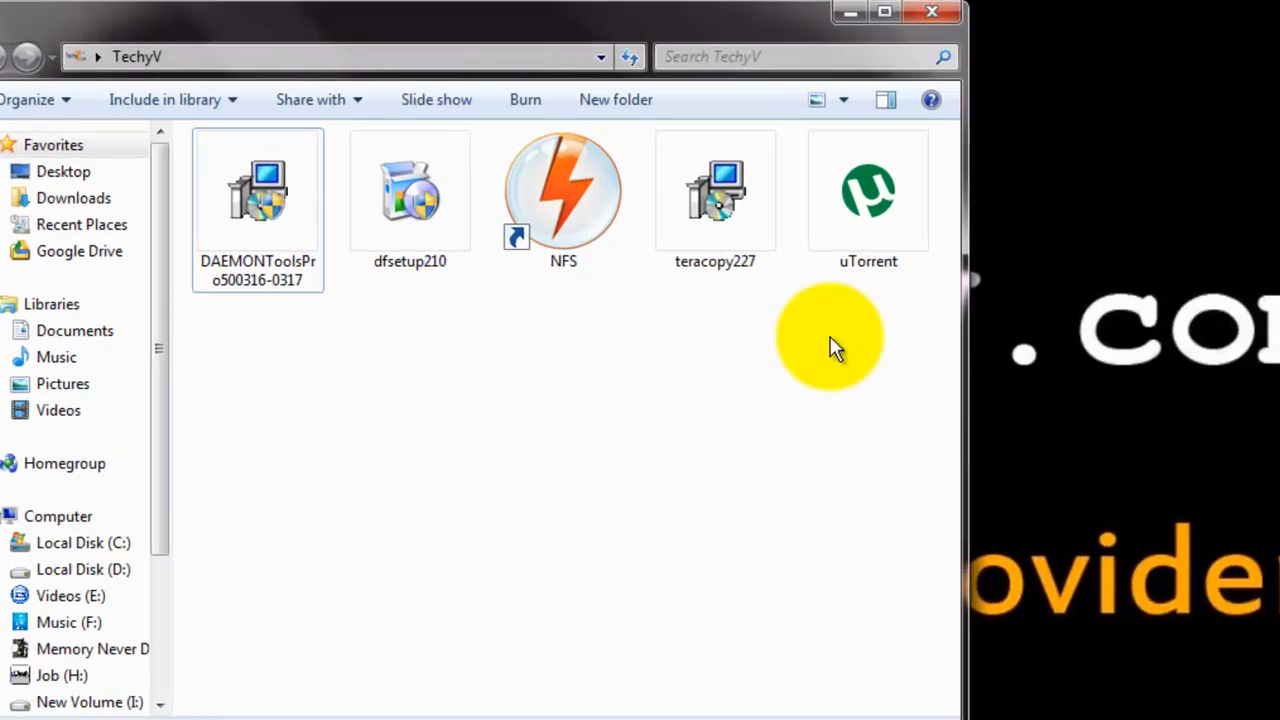
pyautogui.doubleClick(888, 206)
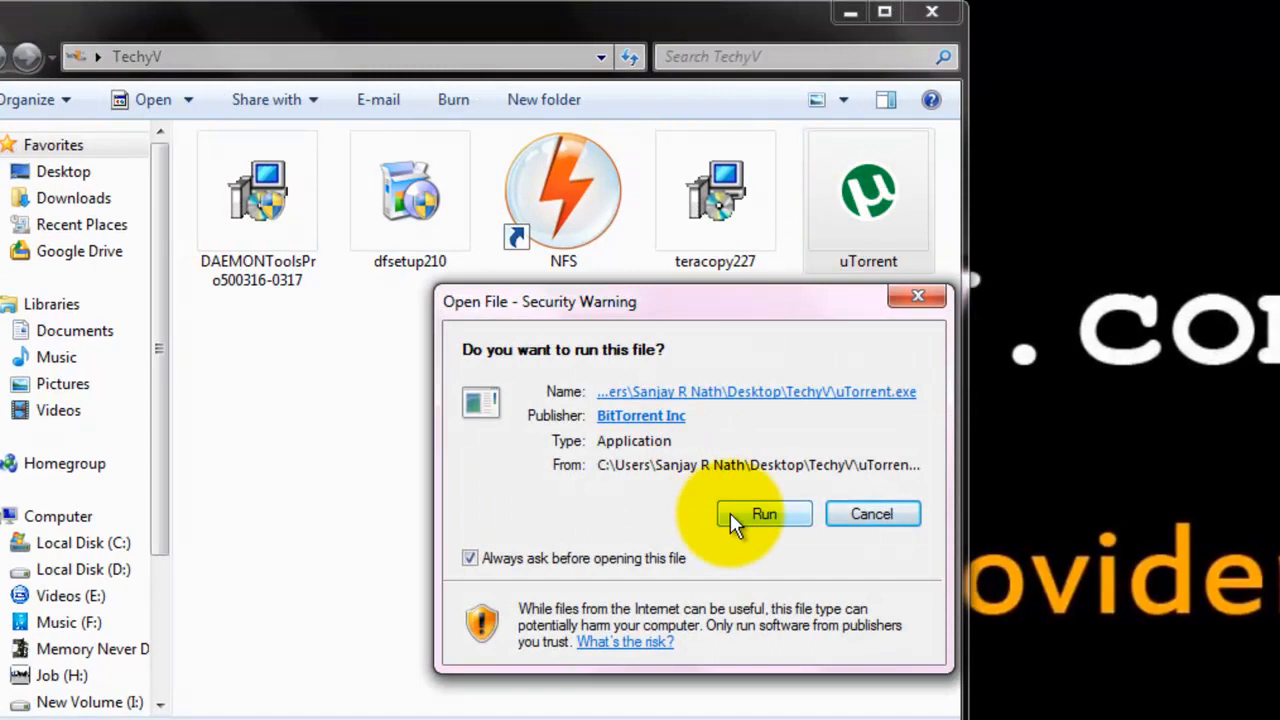
pyautogui.click(740, 513)
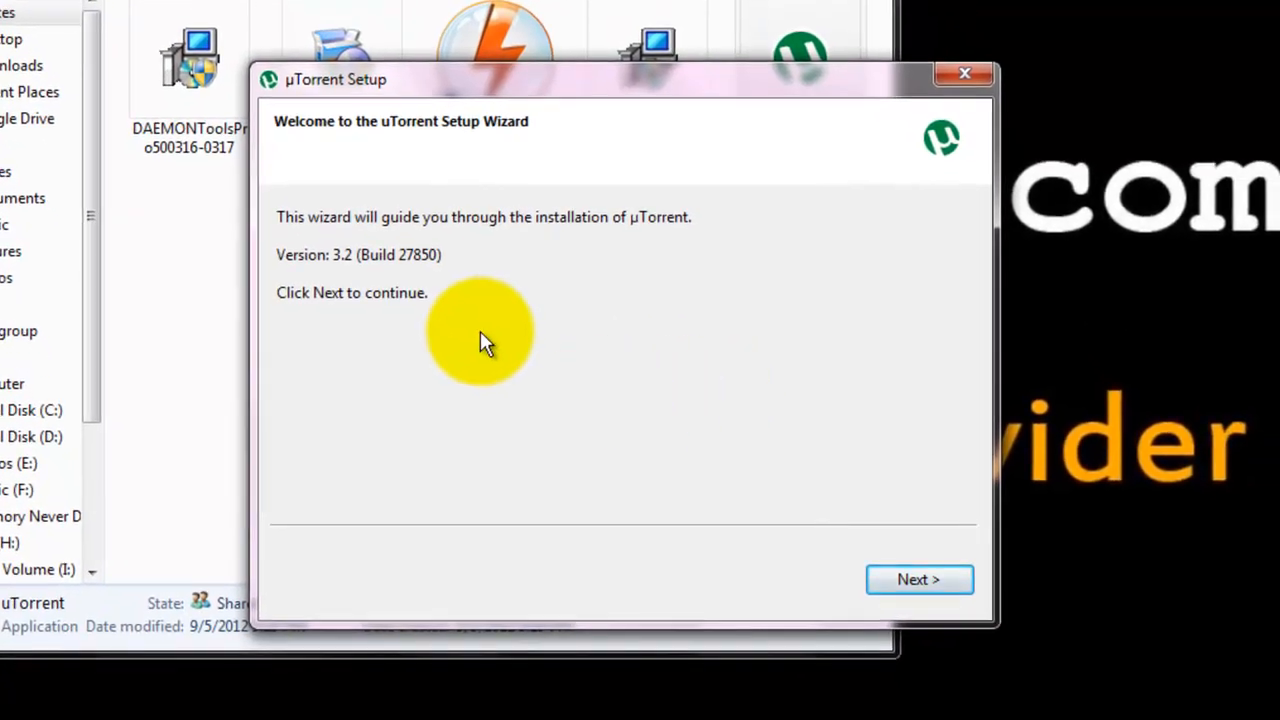
# Advance past the welcome and scam-warning pages and accept the license agreement
pyautogui.click(898, 577)
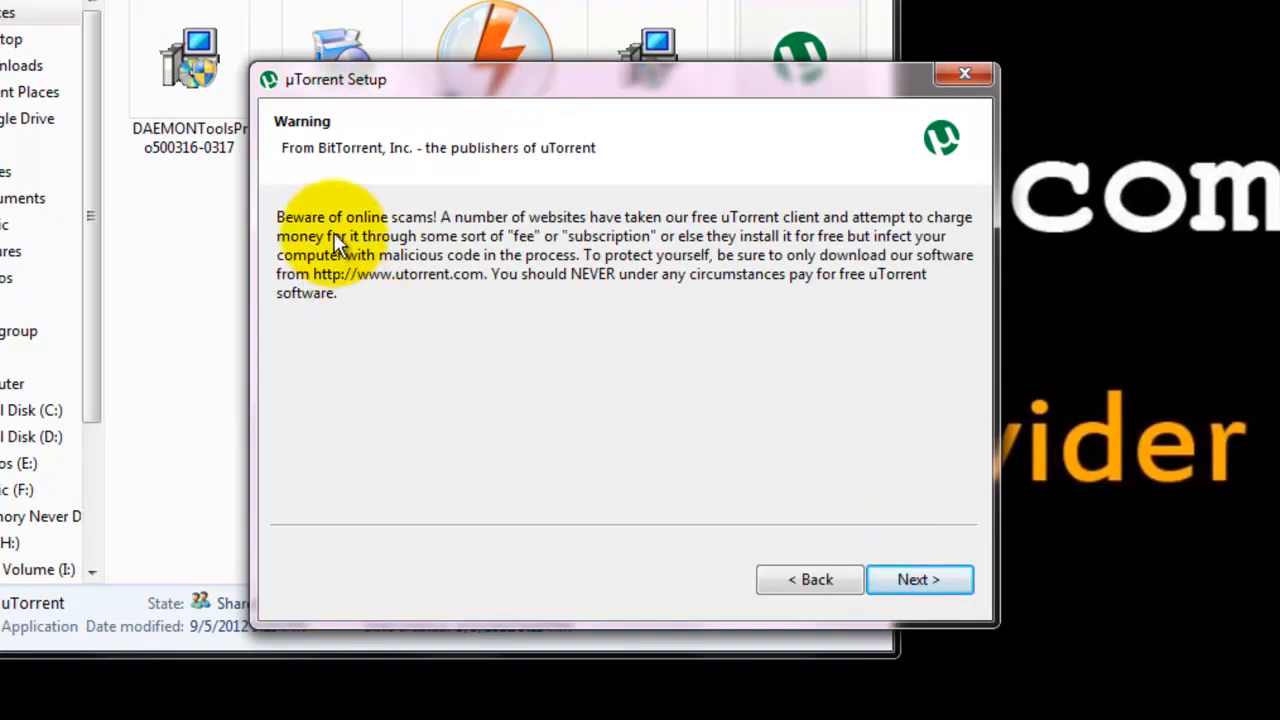
pyautogui.click(904, 583)
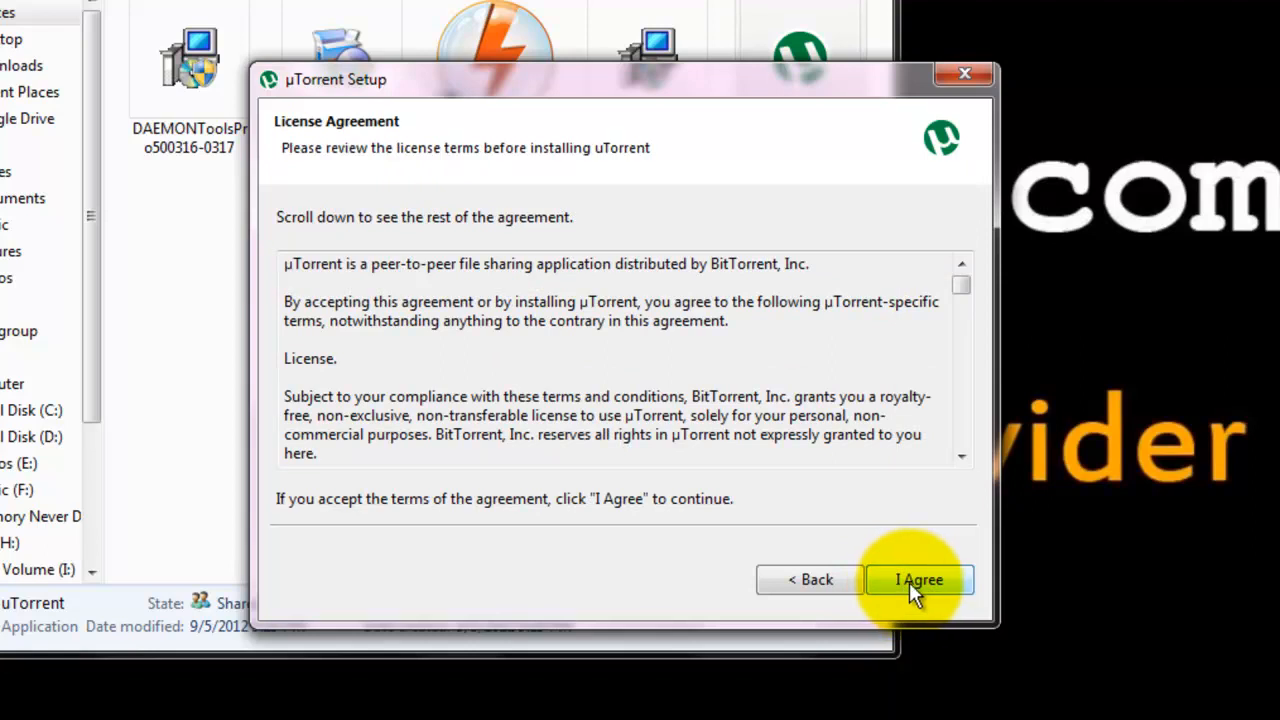
pyautogui.click(910, 582)
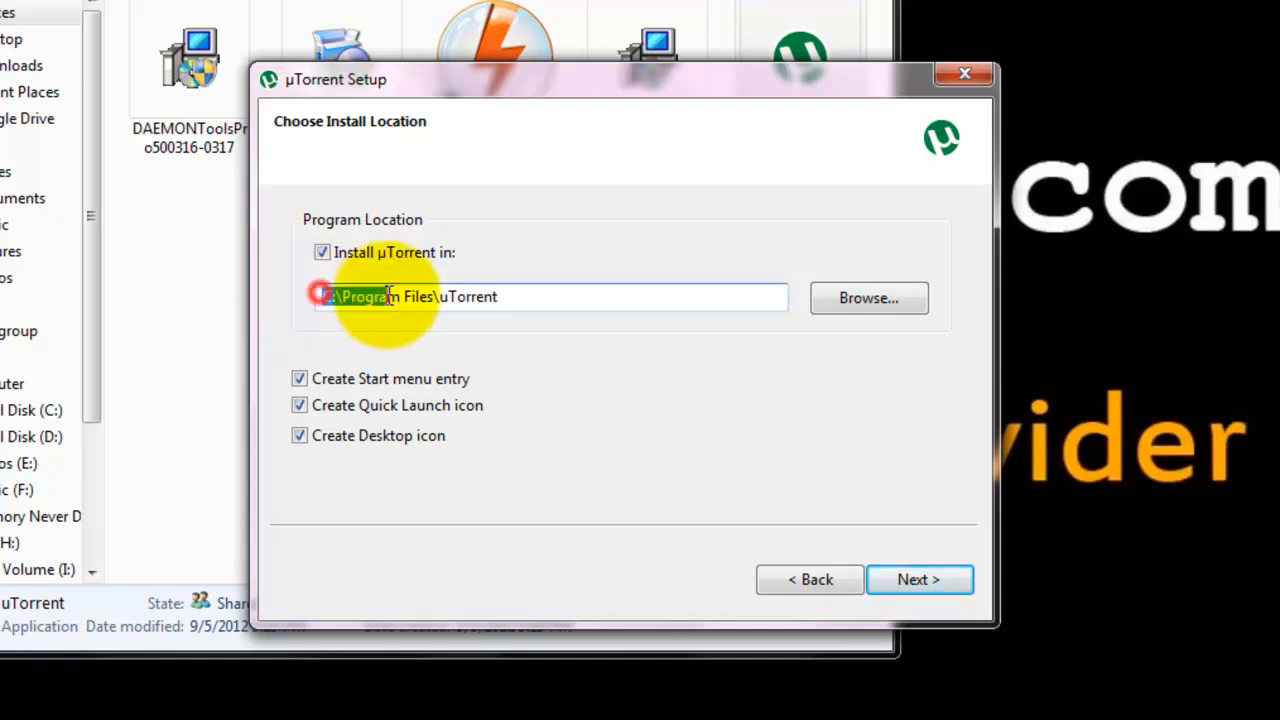
# Keep the install location C:\Program Files\uTorrent, cancelling the folder chooser
pyautogui.moveTo(316, 296)
pyautogui.mouseDown()
pyautogui.moveTo(565, 296)
pyautogui.moveTo(322, 300)
pyautogui.mouseUp()
pyautogui.click(558, 296)
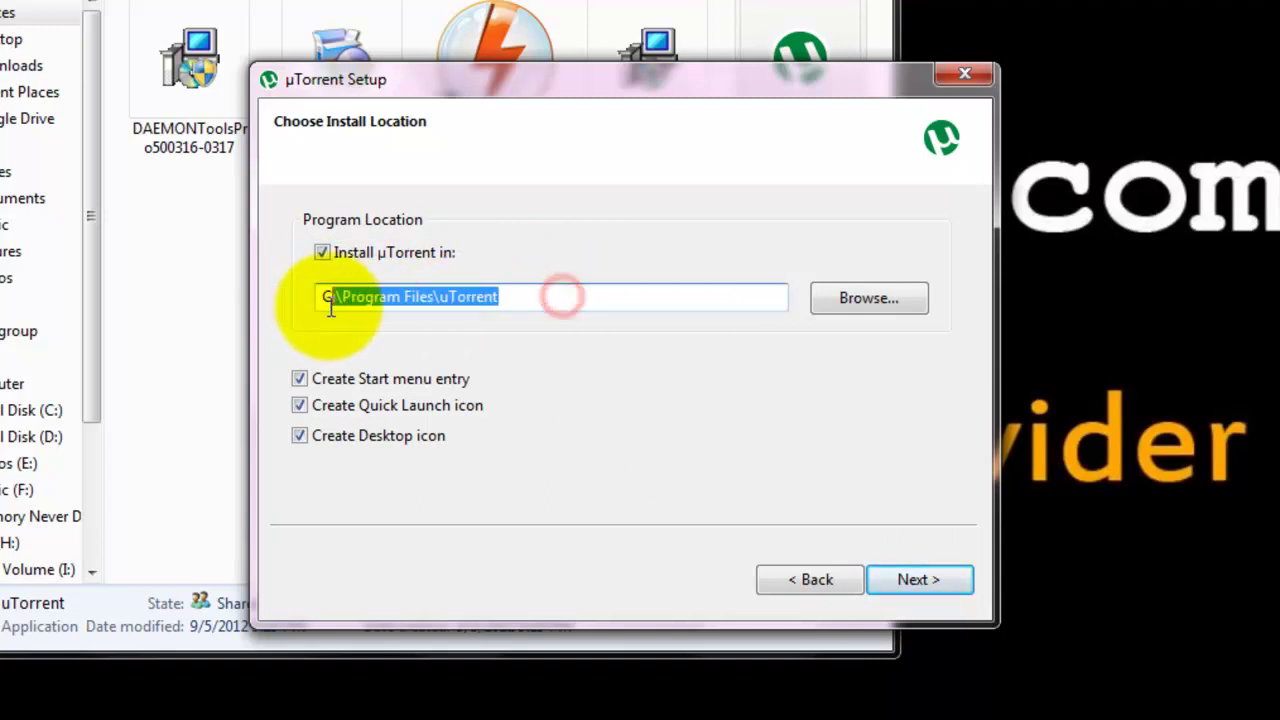
pyautogui.click(530, 298)
pyautogui.click(889, 301)
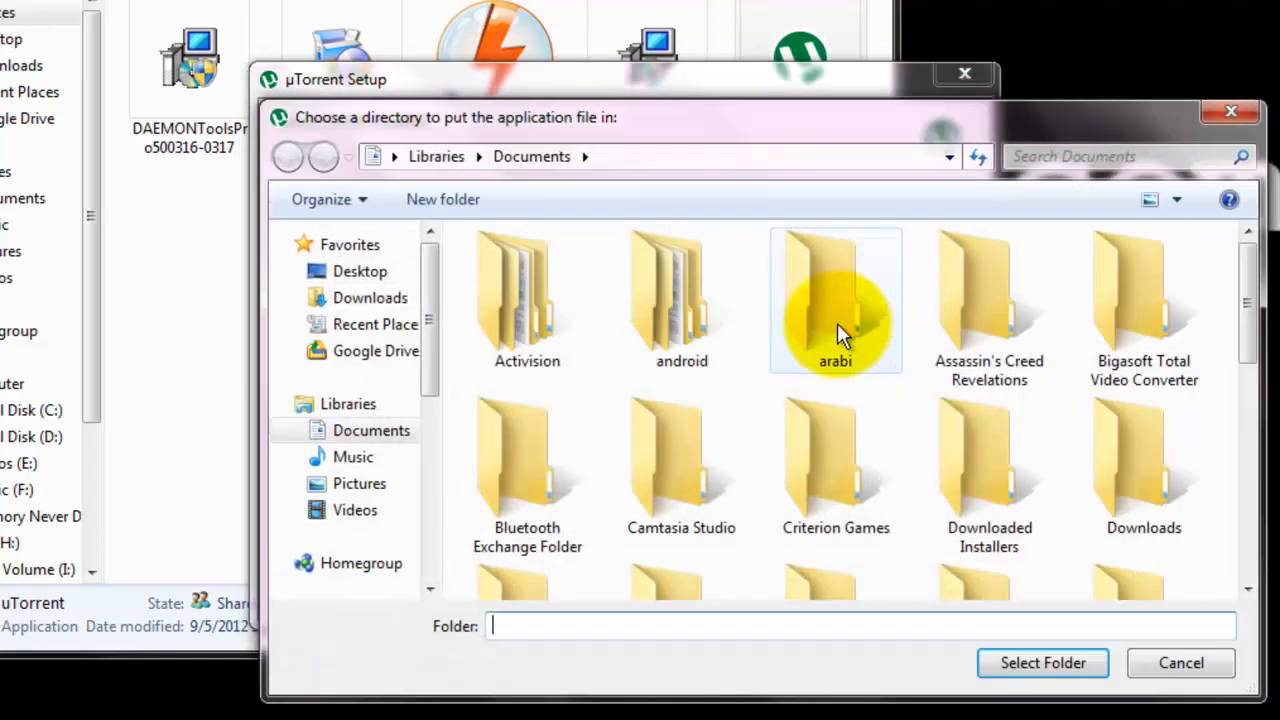
pyautogui.click(652, 306)
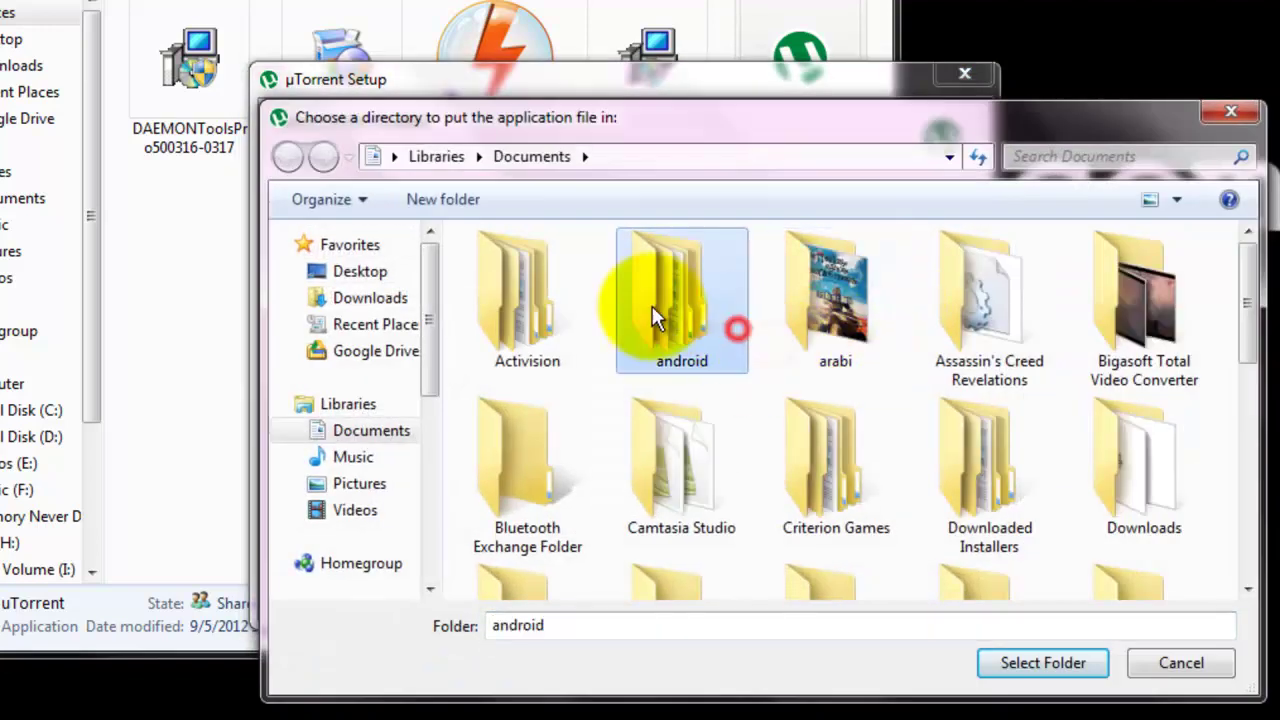
pyautogui.click(1181, 663)
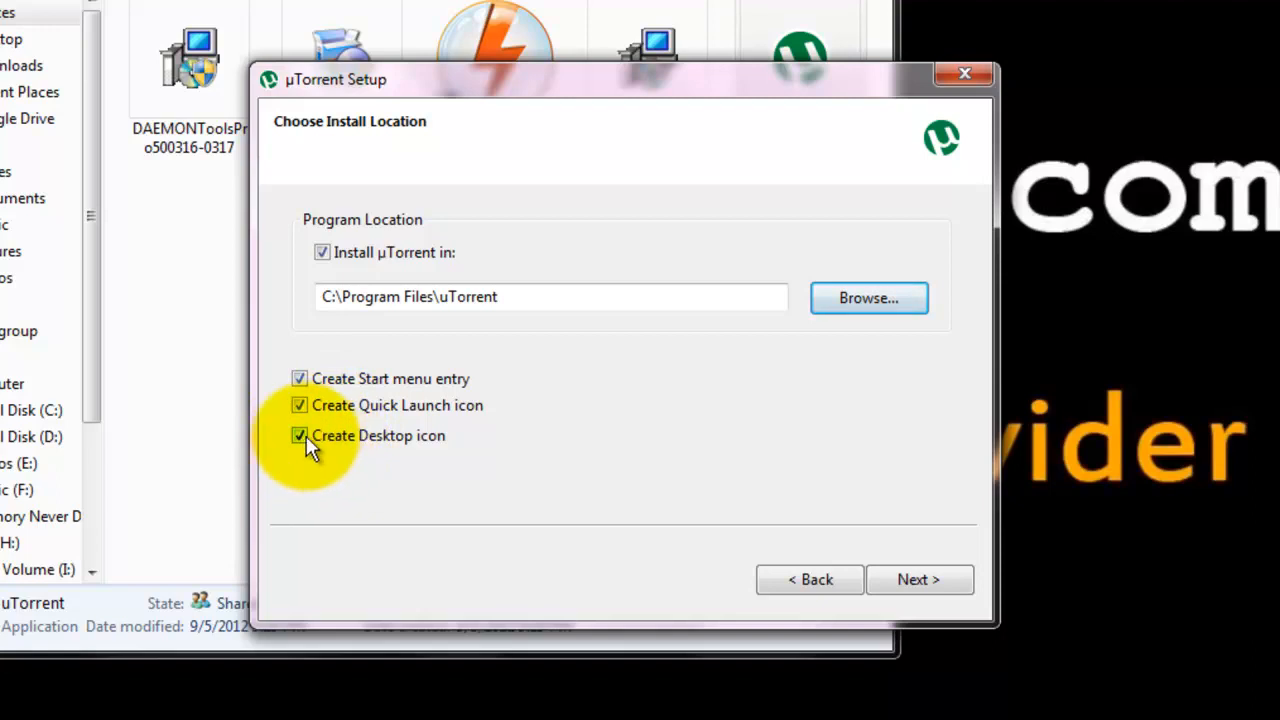
# Keep all three shortcut options enabled and continue to the Configuration page
pyautogui.click(332, 435)
pyautogui.click(332, 435)
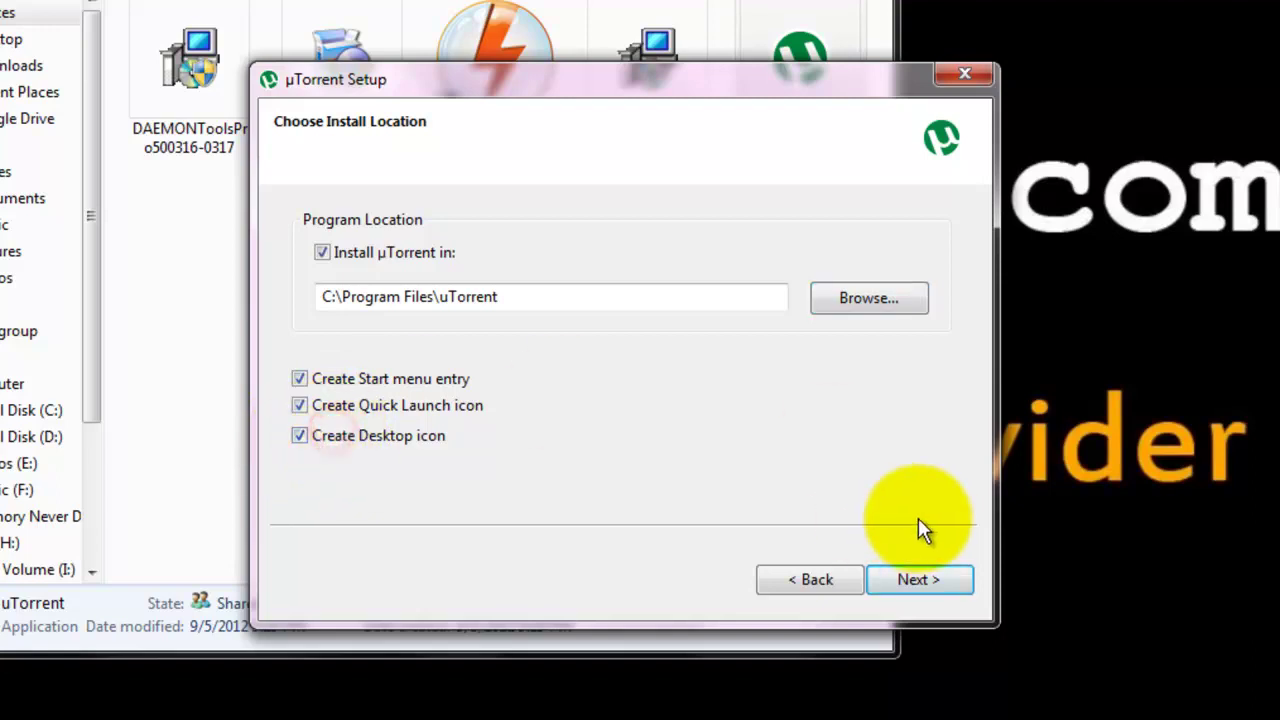
pyautogui.click(908, 576)
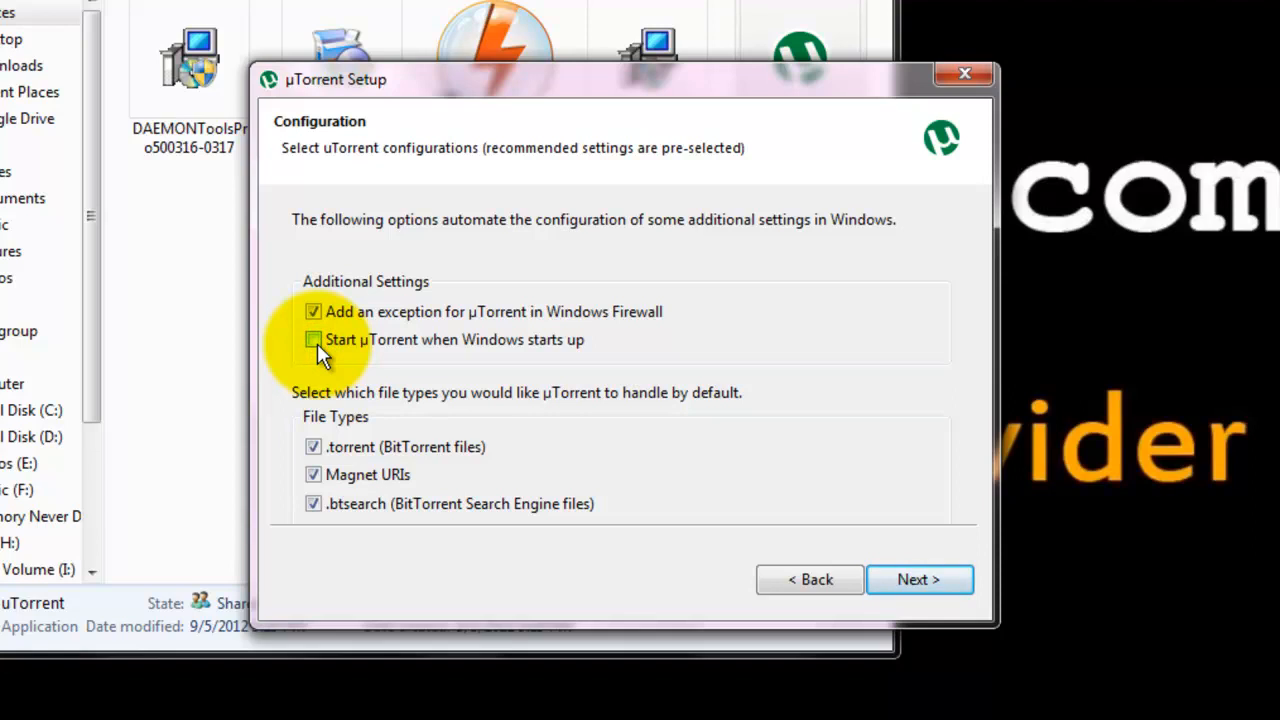
# Disable 'Start µTorrent when Windows starts up' and continue to the next page
pyautogui.click(313, 340)
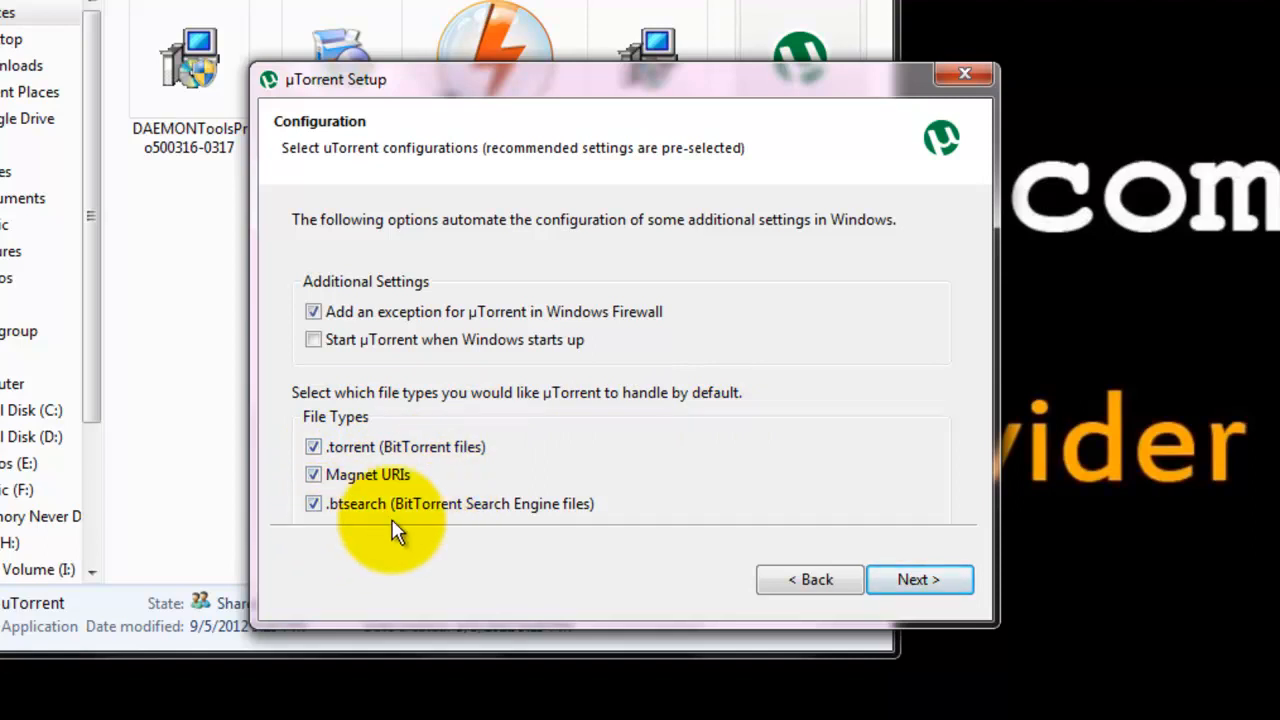
pyautogui.click(912, 590)
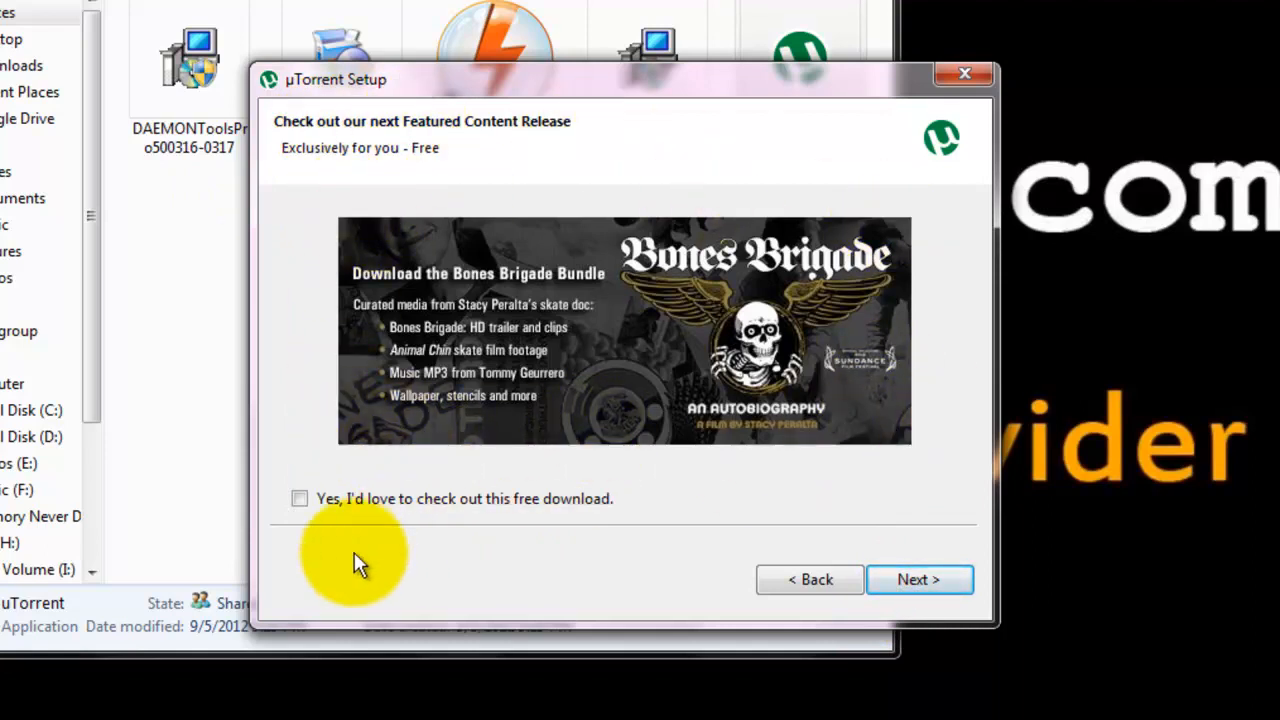
# Skip the featured content offer and decline all uTorrent Browser Bar and Web Search options
pyautogui.click(915, 590)
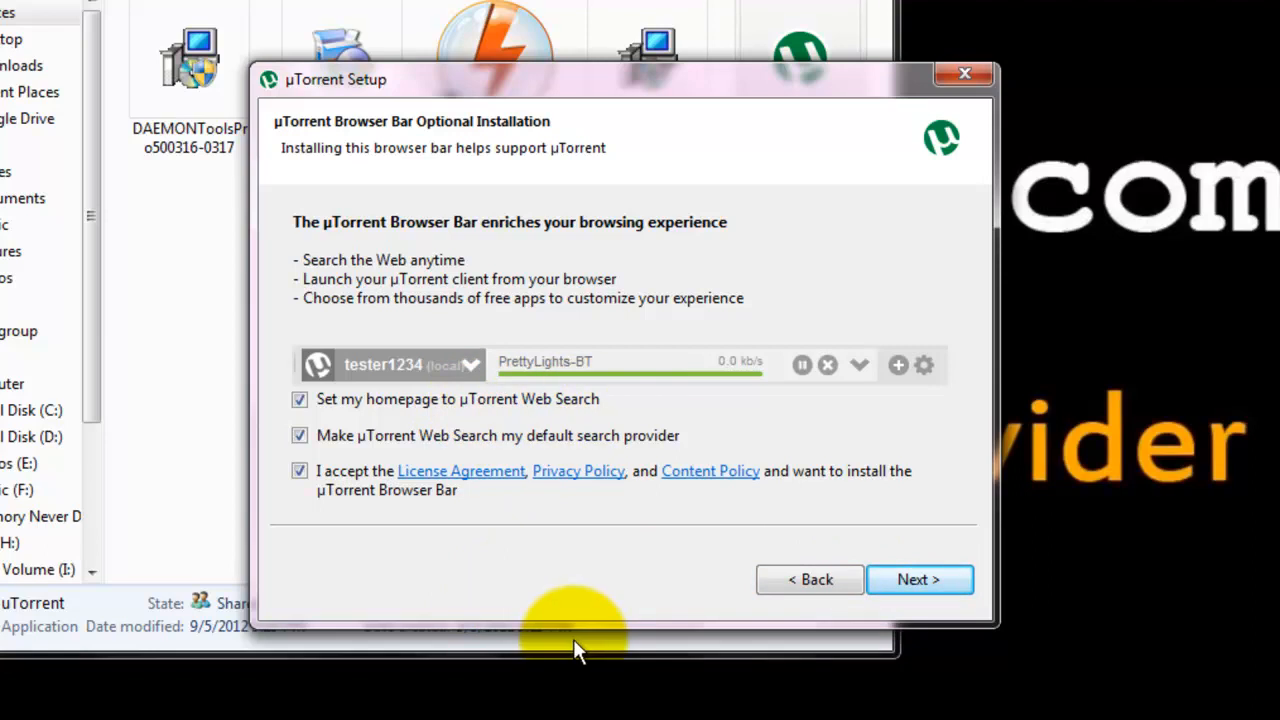
pyautogui.click(299, 399)
pyautogui.click(299, 435)
pyautogui.click(299, 471)
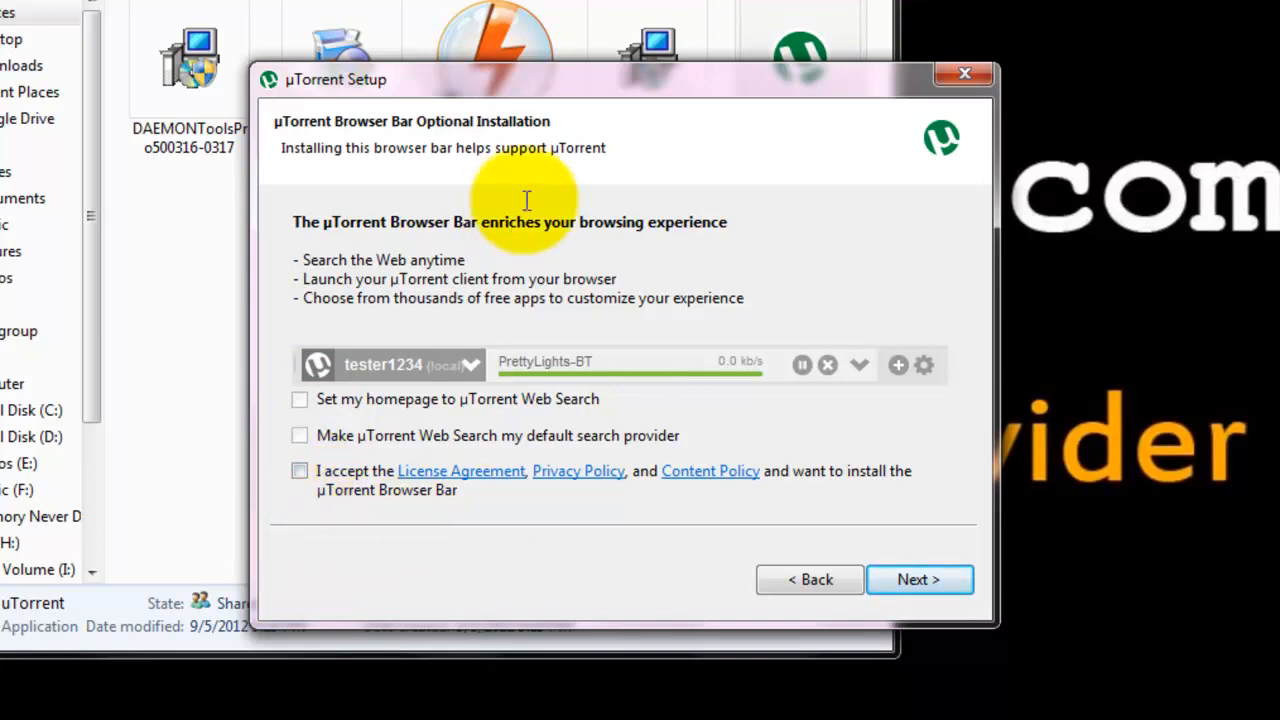
pyautogui.click(934, 578)
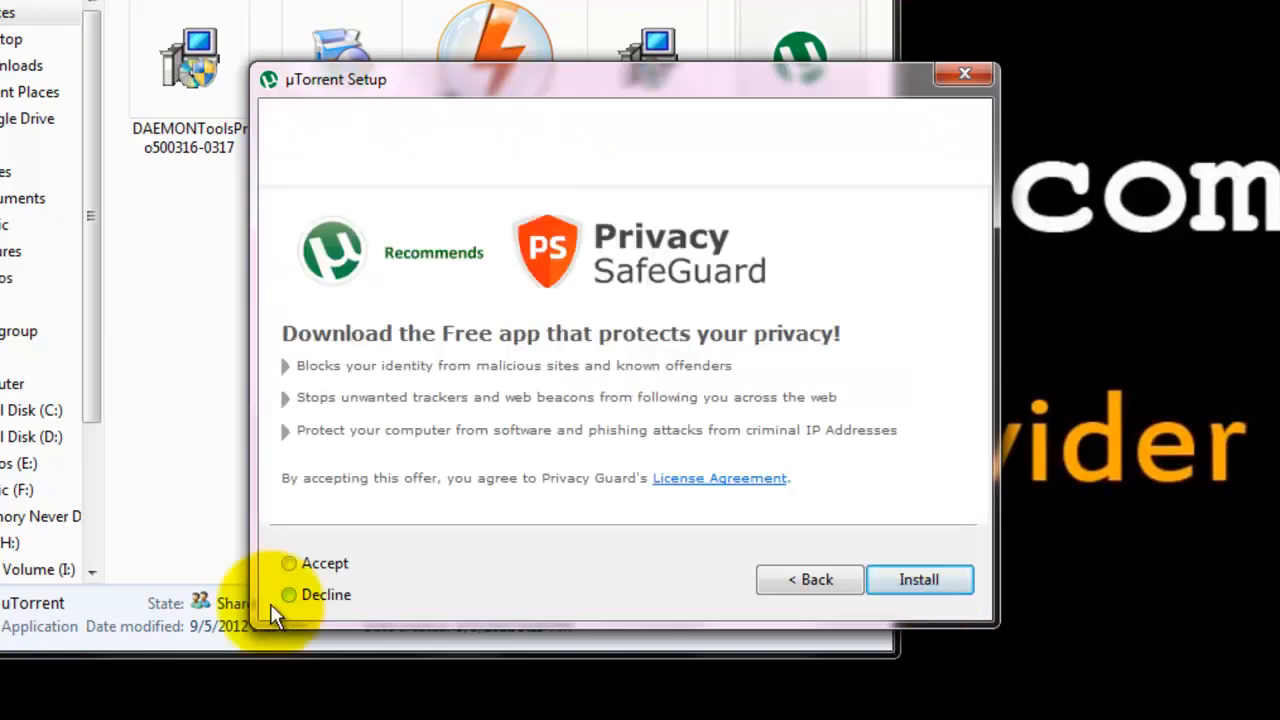
# Decline the Privacy SafeGuard offer and install uTorrent
pyautogui.click(289, 595)
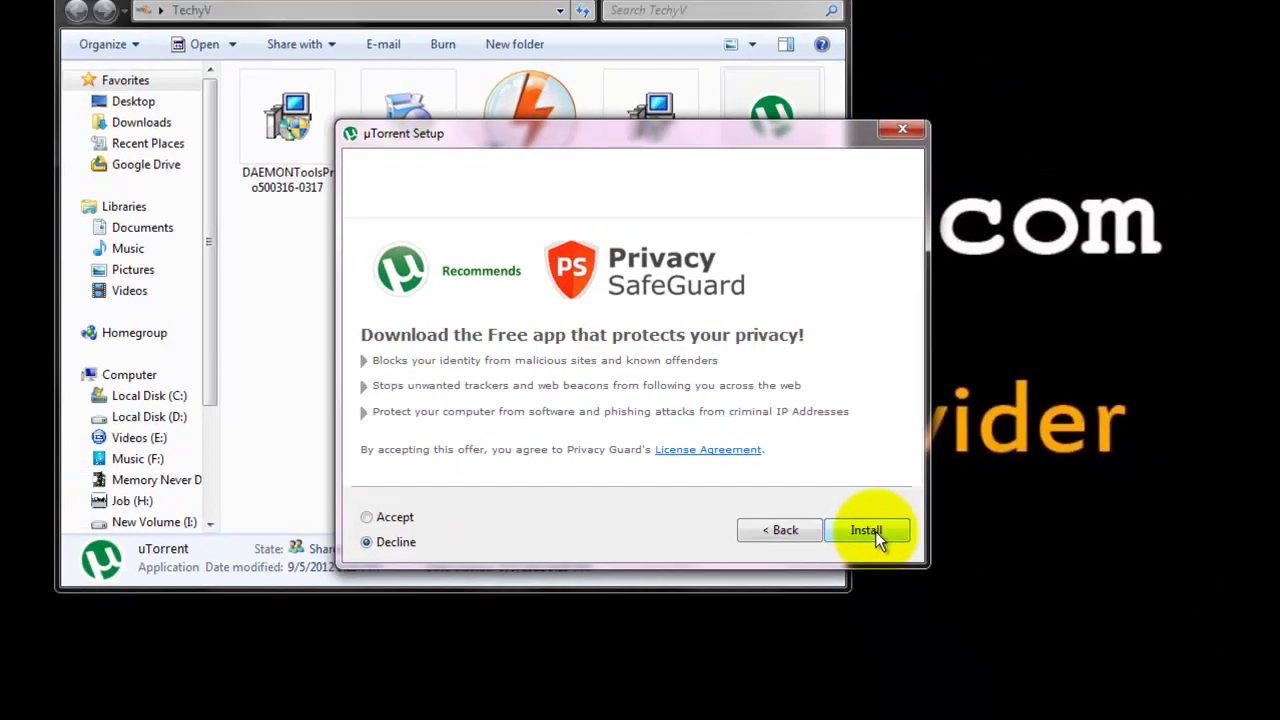
pyautogui.click(866, 530)
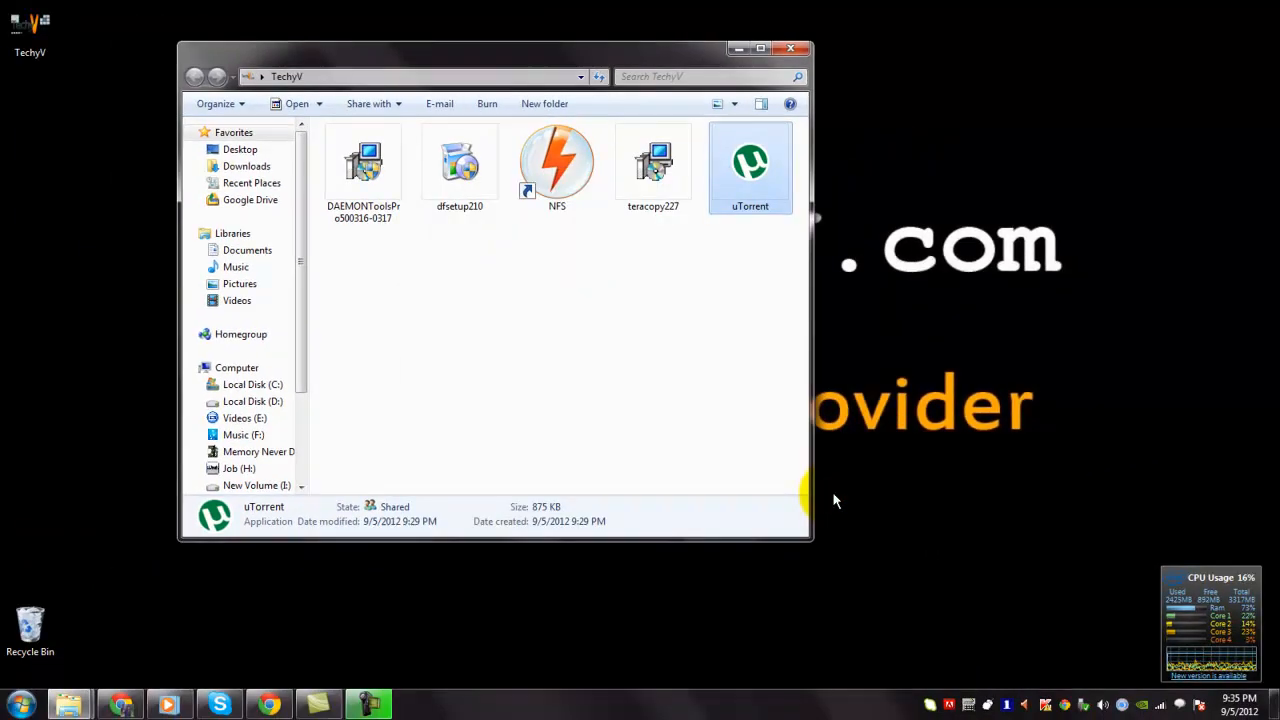
# Minimize the Explorer window and reposition the uTorrent 3.2 window on the desktop
pyautogui.click(737, 49)
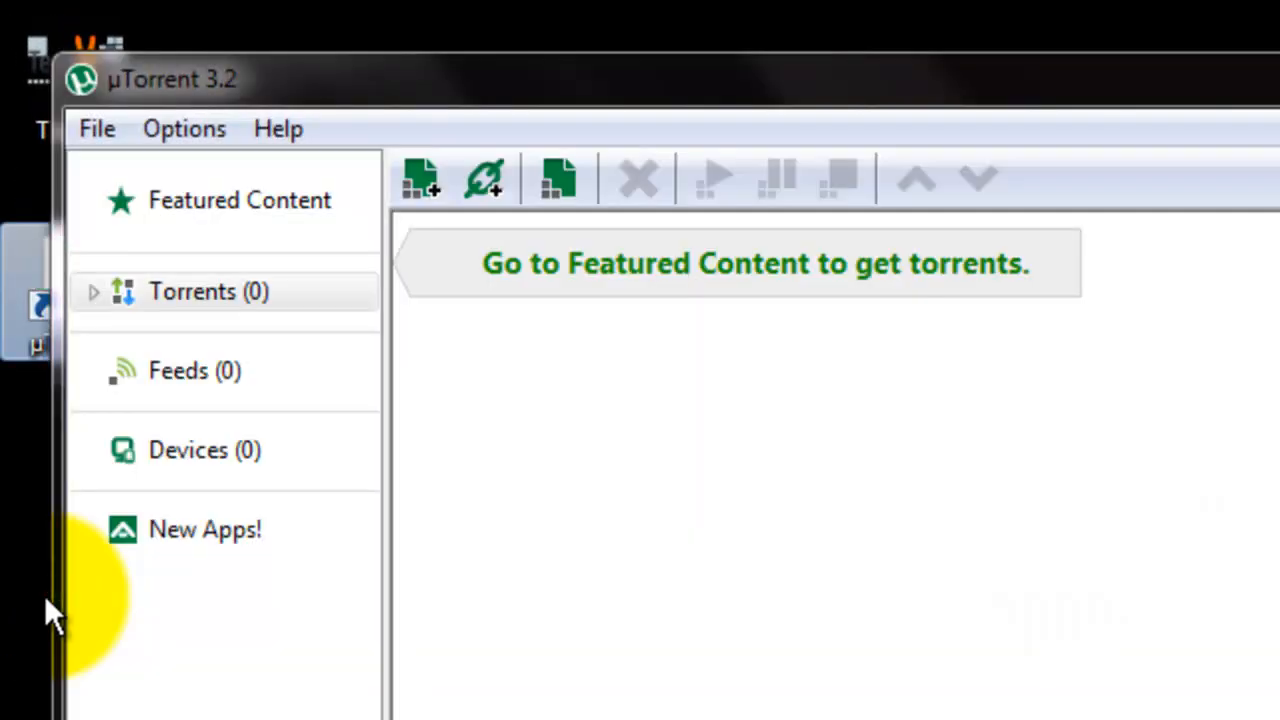
pyautogui.moveTo(407, 67); pyautogui.dragTo(525, 73)
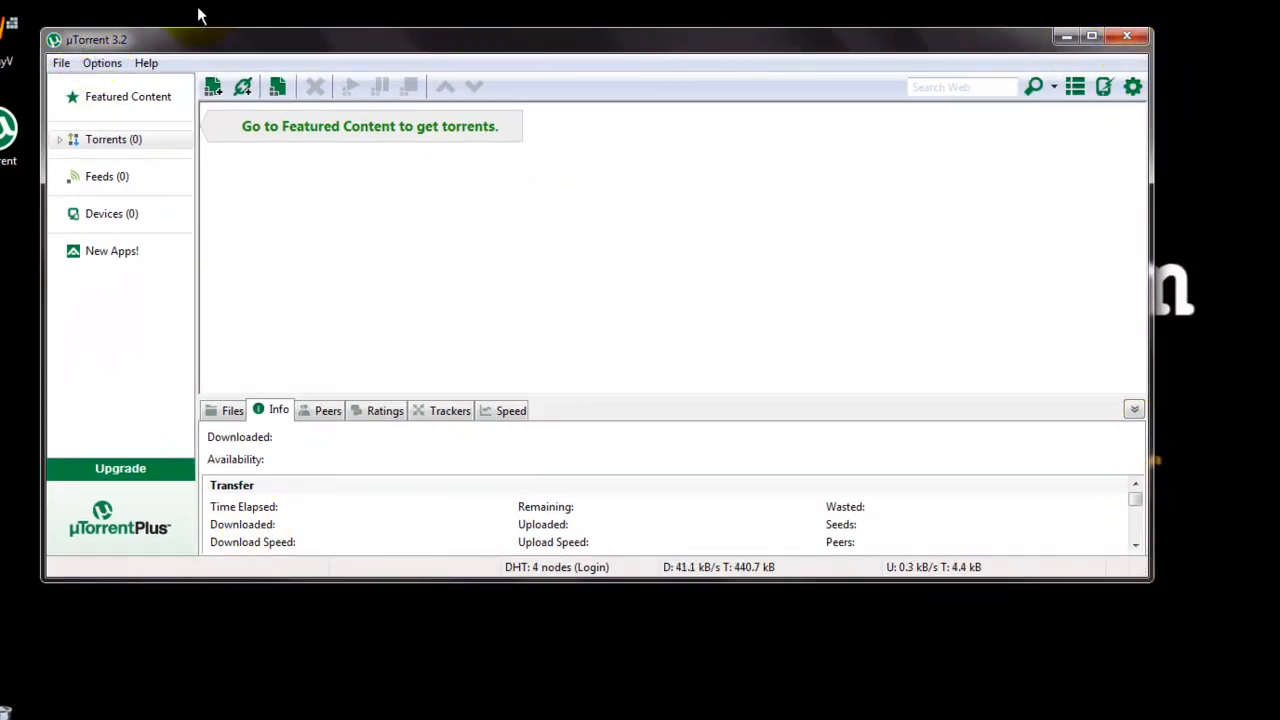
pyautogui.moveTo(140, 39); pyautogui.dragTo(198, 67)
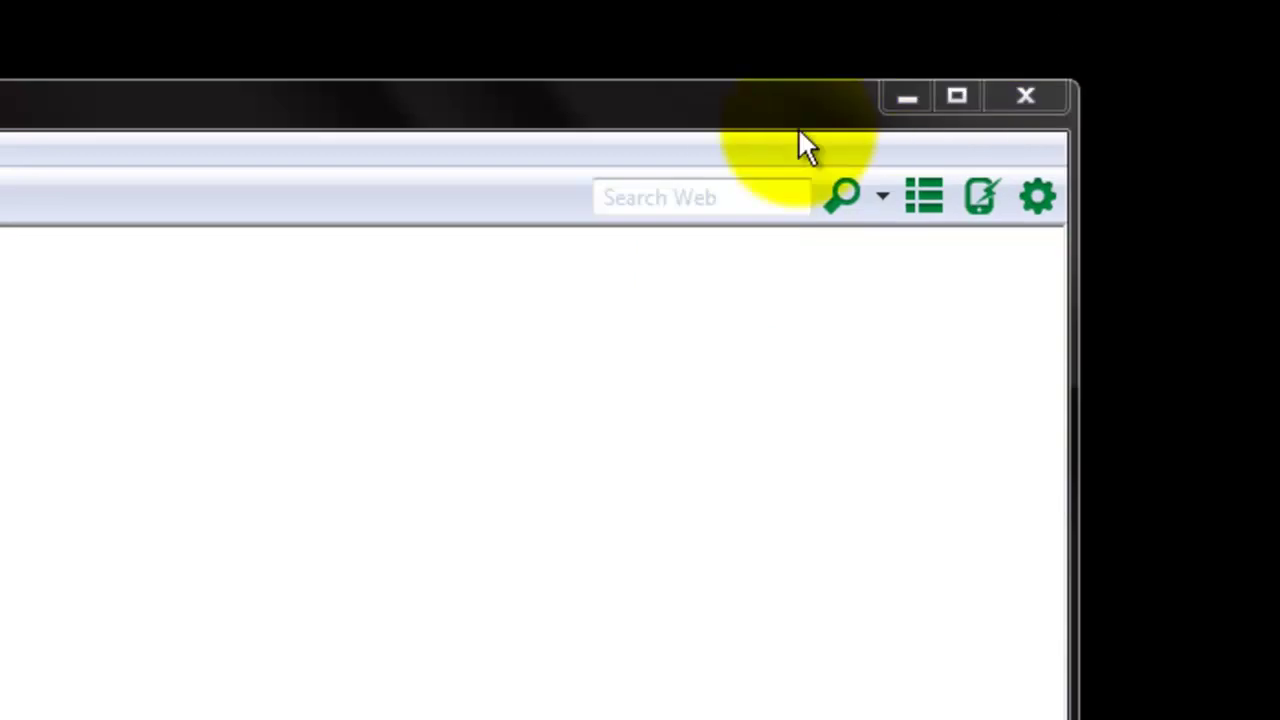
# Search the web for 'angry birds space apk' and download the Angry Birds Space .torrent file
pyautogui.click(709, 200)
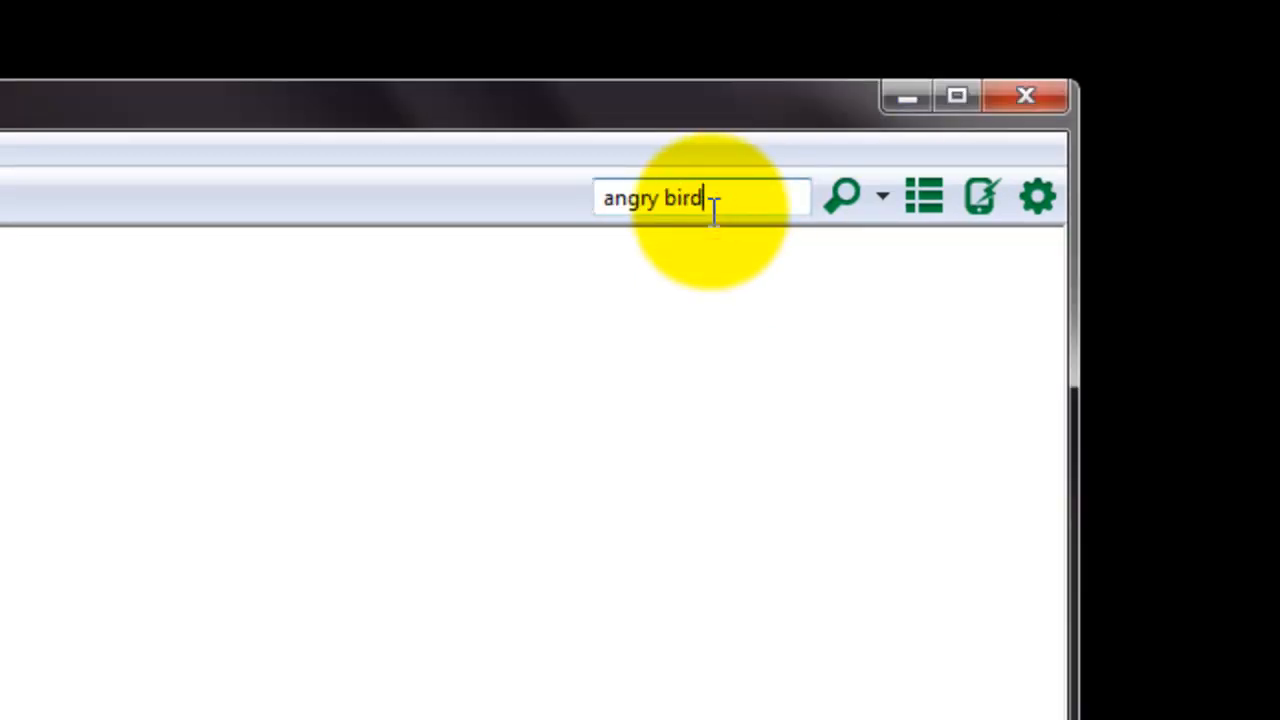
pyautogui.write('pace a')
pyautogui.write('pk')
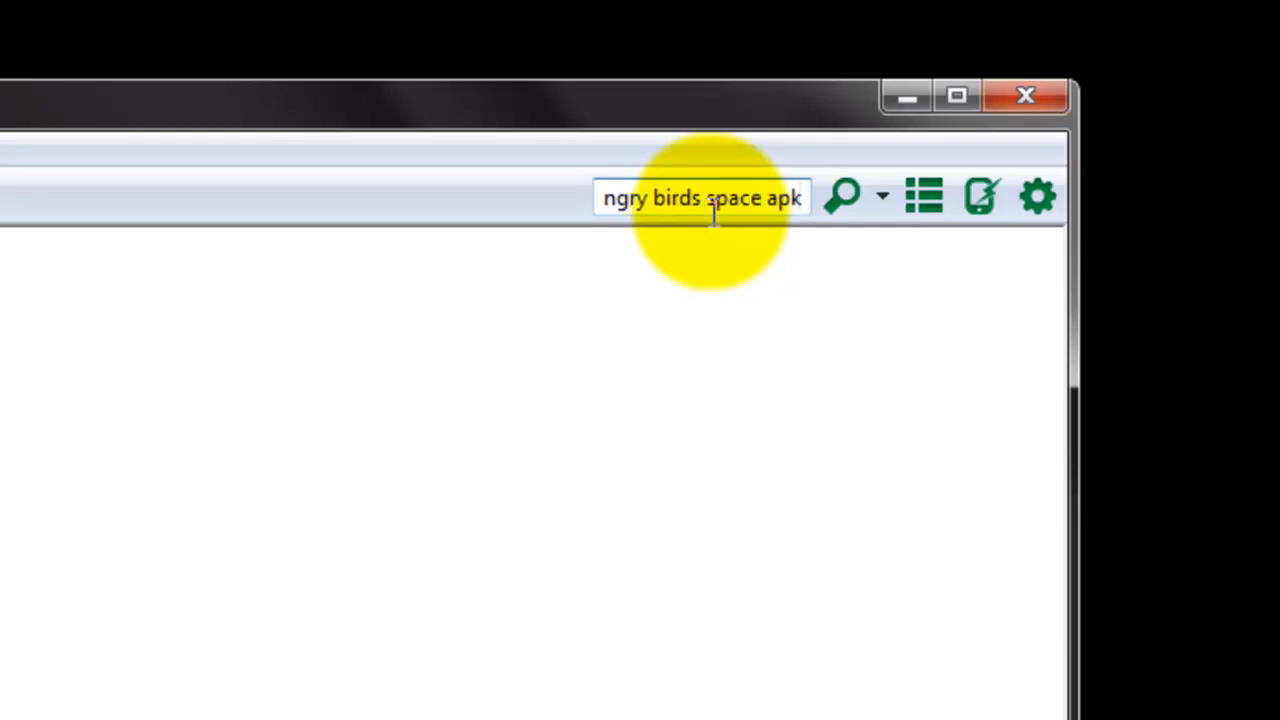
pyautogui.click(842, 196)
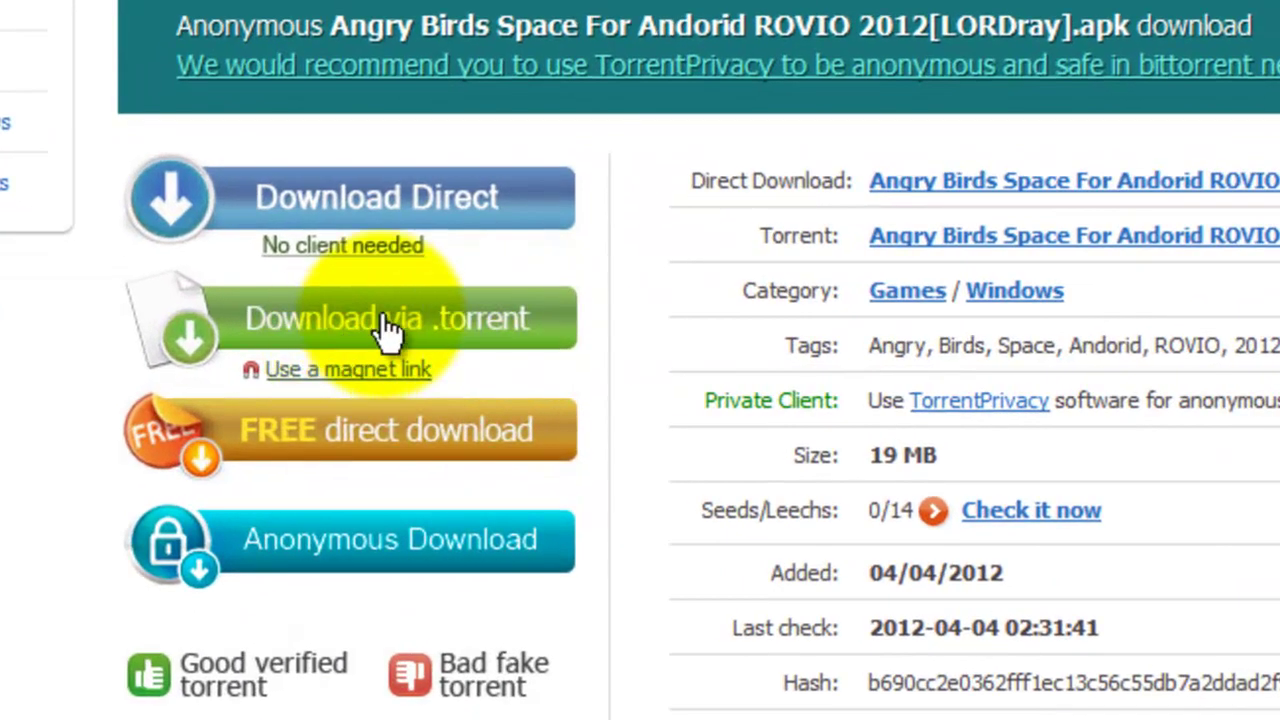
pyautogui.click(388, 330)
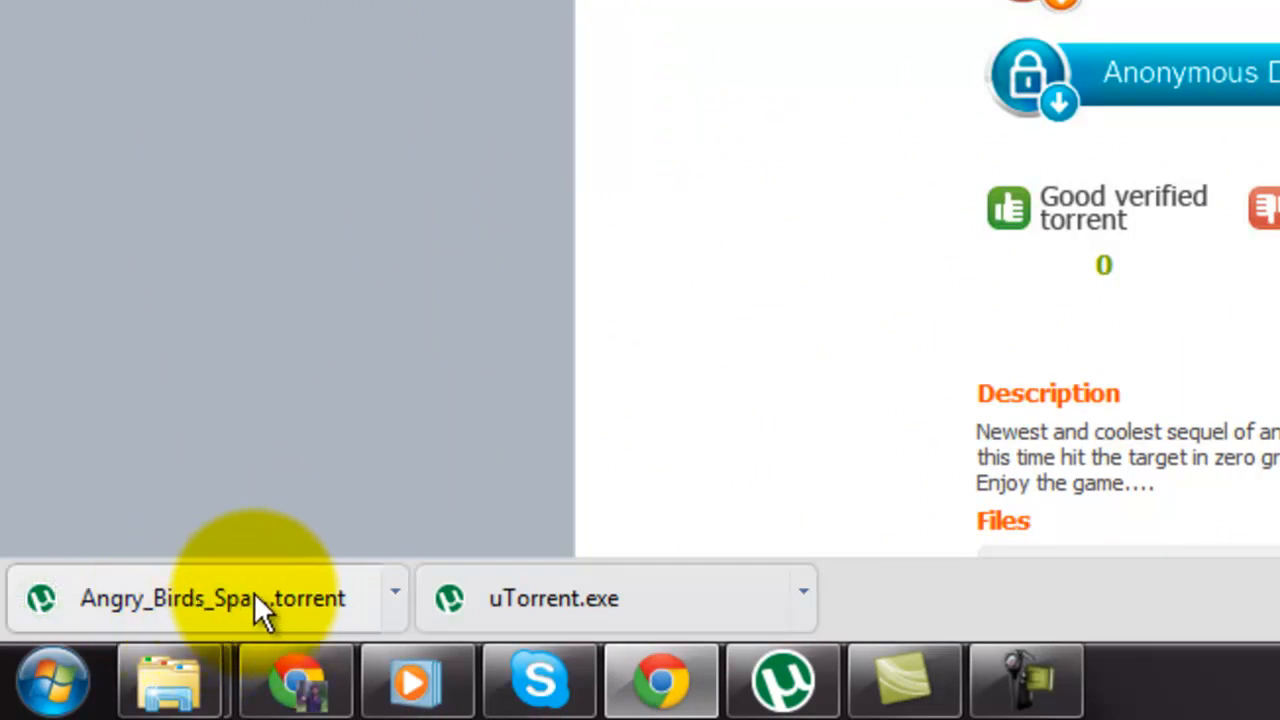
# Add the downloaded torrent to uTorrent, keeping the Downloads folder as the save location
pyautogui.click(201, 606)
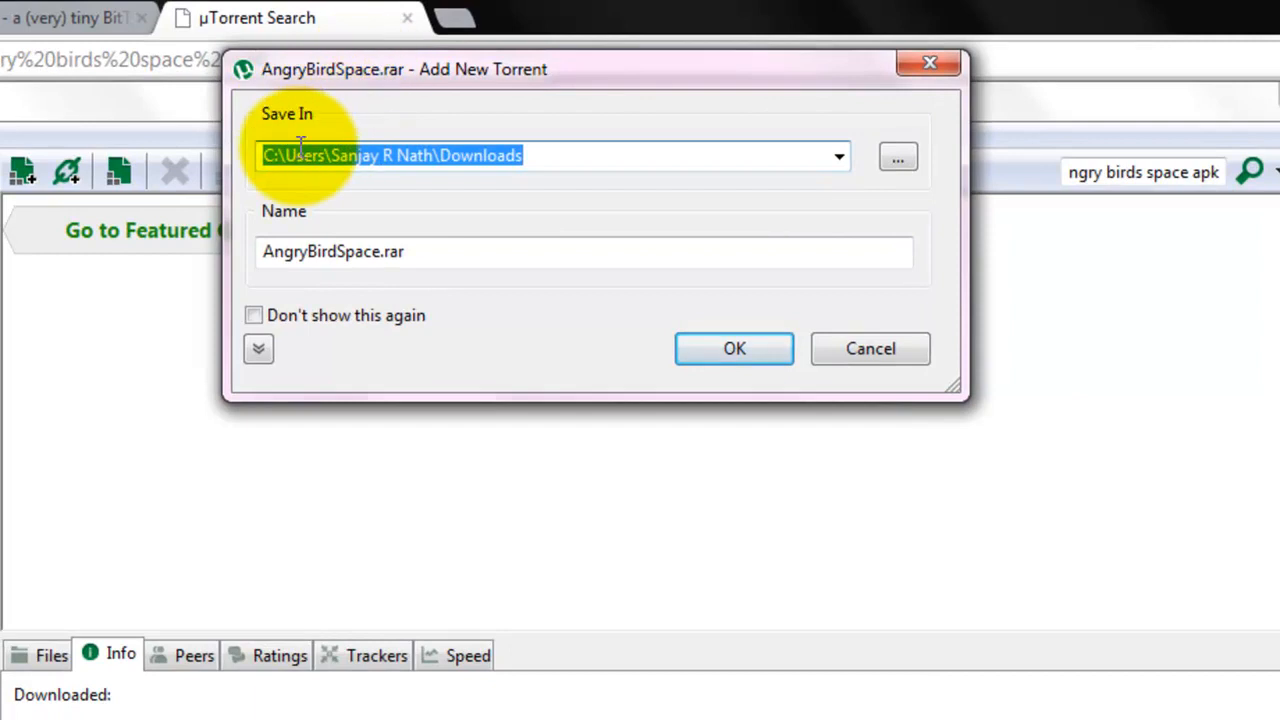
pyautogui.click(300, 152)
pyautogui.moveTo(262, 156); pyautogui.dragTo(597, 158)
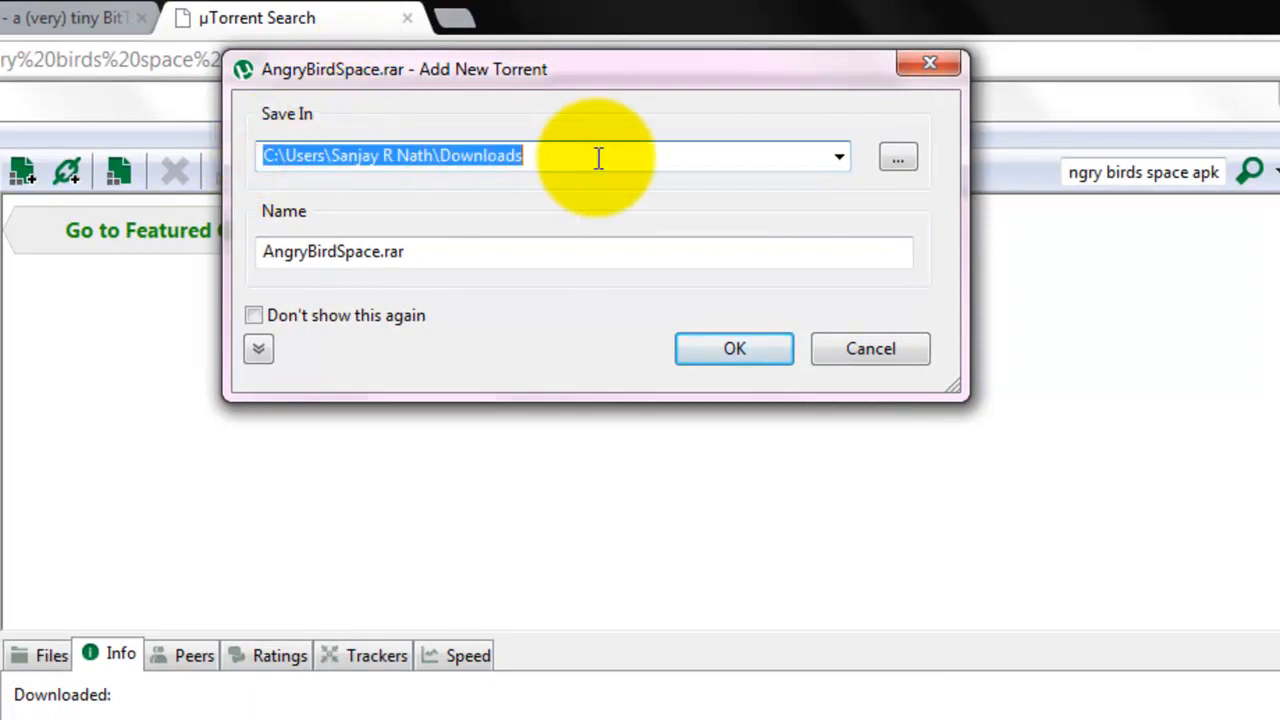
pyautogui.click(597, 158)
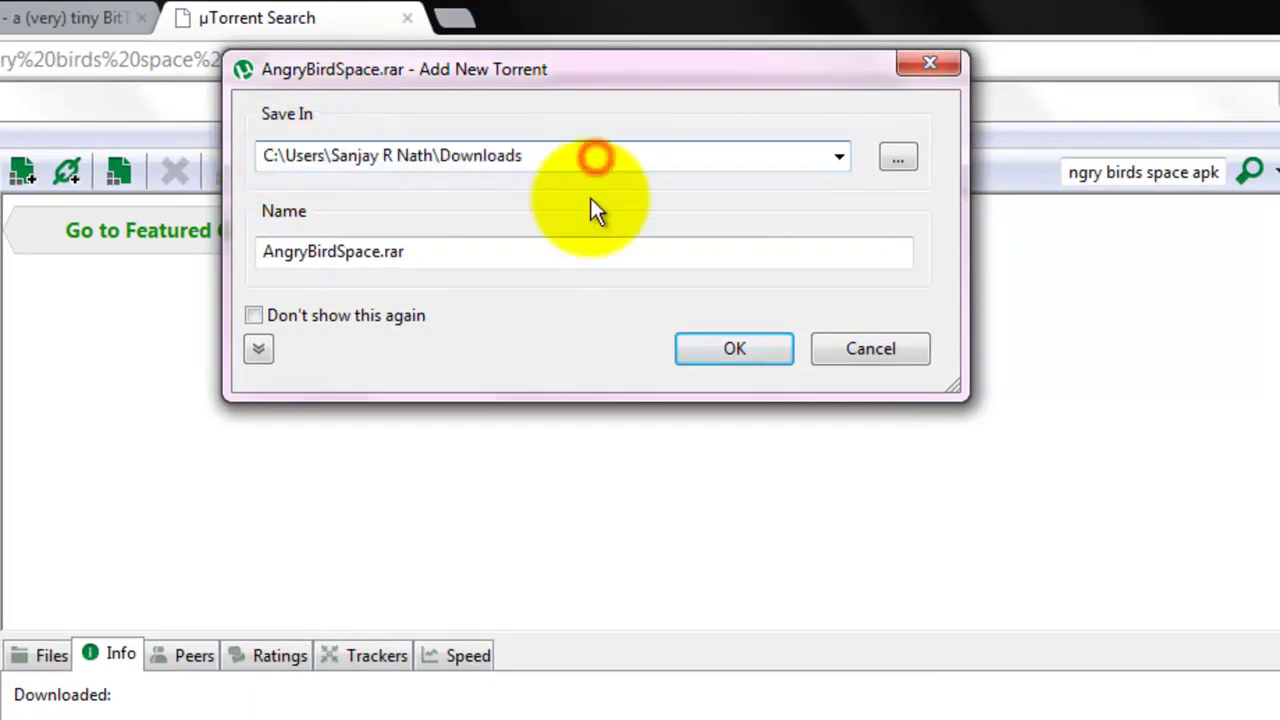
pyautogui.click(896, 156)
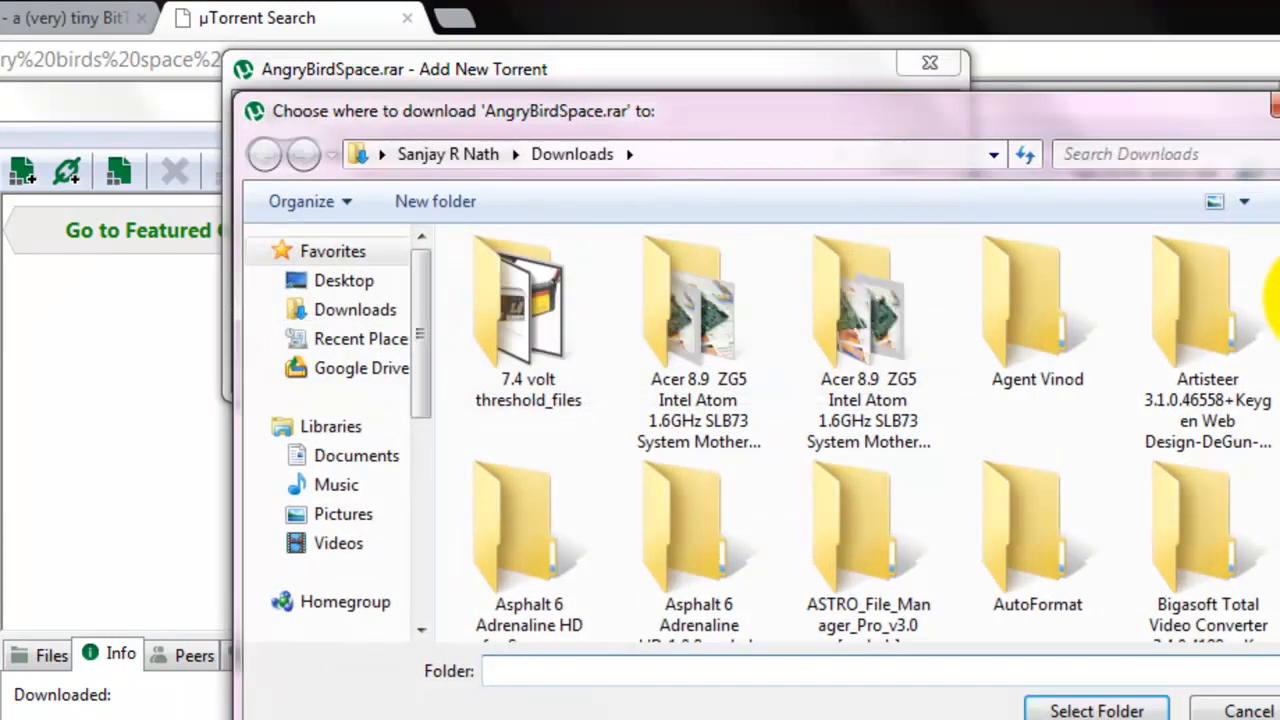
pyautogui.scroll(-3, 1270, 300)
pyautogui.scroll(-3, 1270, 330)
pyautogui.scroll(-3, 1270, 360)
pyautogui.scroll(-2, 1270, 380)
pyautogui.scroll(10, 1270, 390)
pyautogui.click(1235, 706)
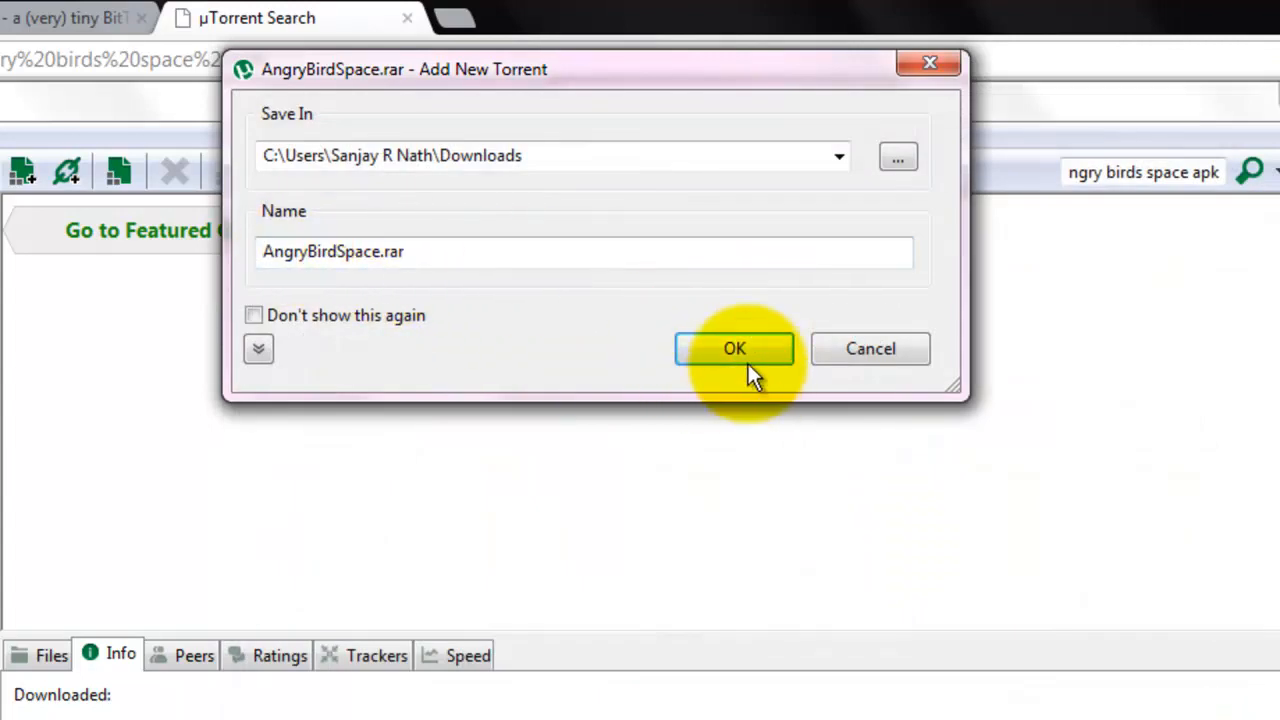
pyautogui.click(769, 343)
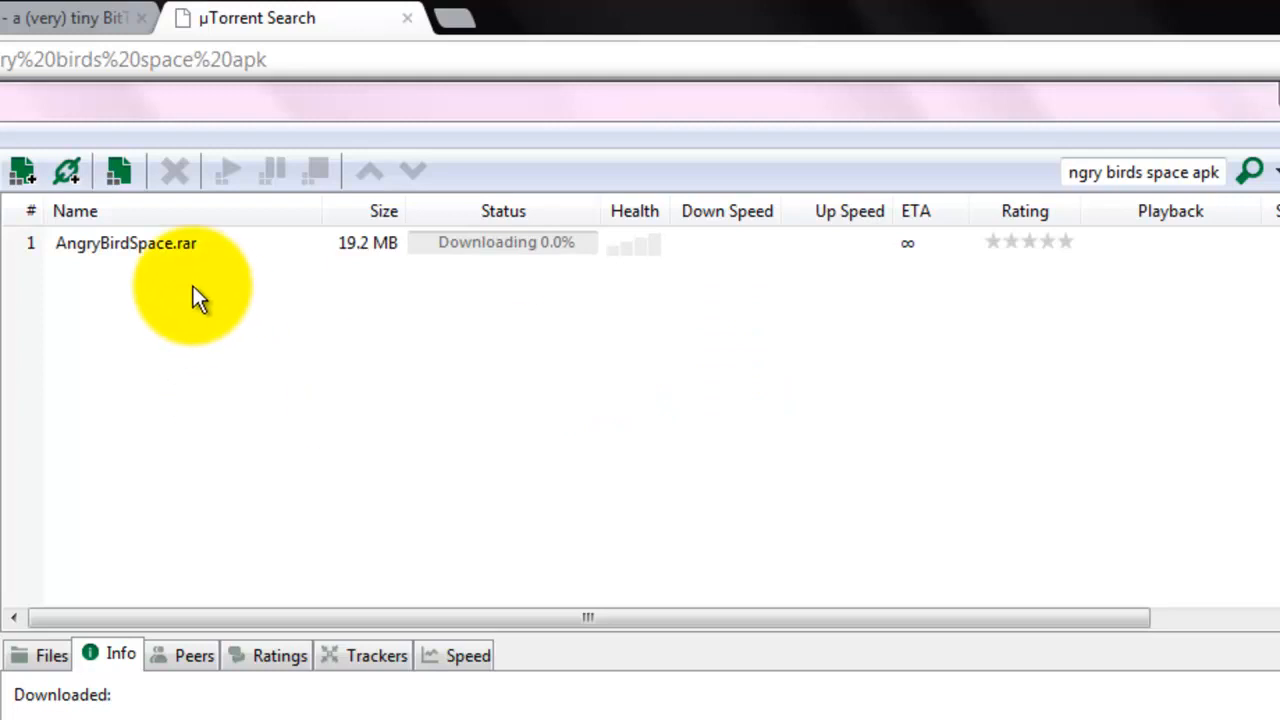
# Select the AngryBirdSpace.rar torrent, switch to the utorrent.com tab and show the desktop
pyautogui.click(216, 251)
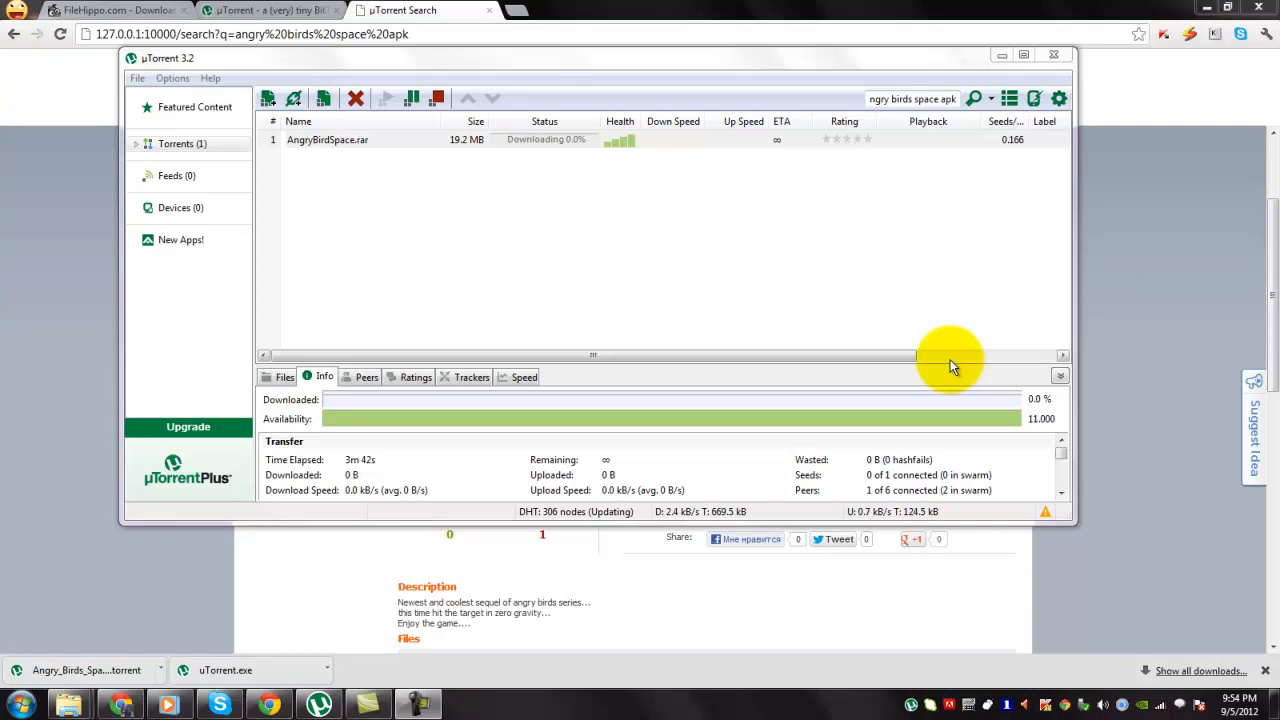
pyautogui.click(270, 10)
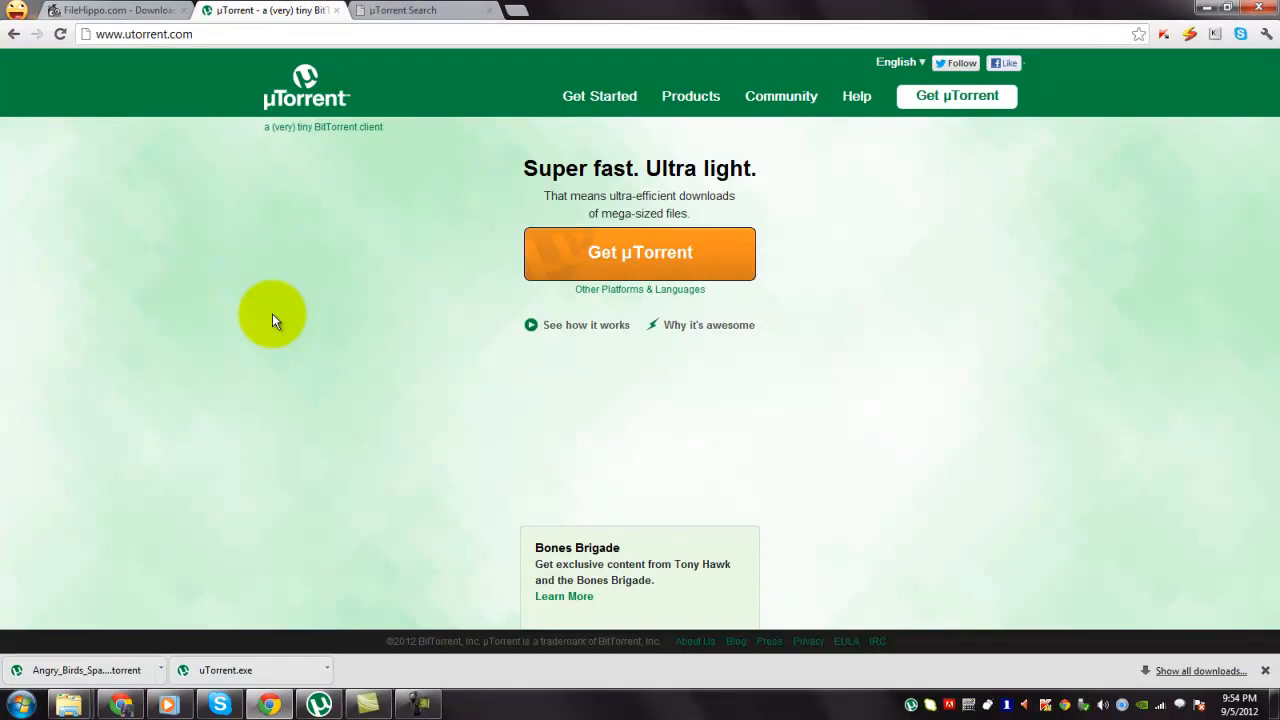
pyautogui.press('super+d')
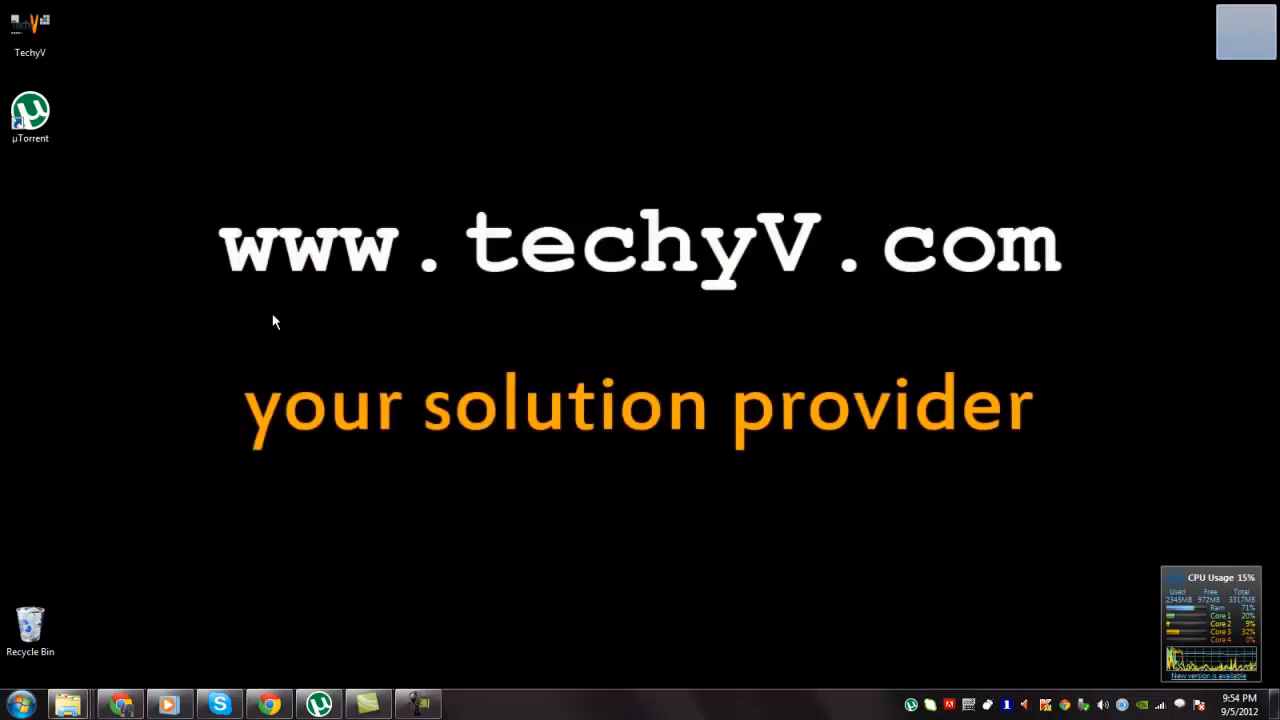